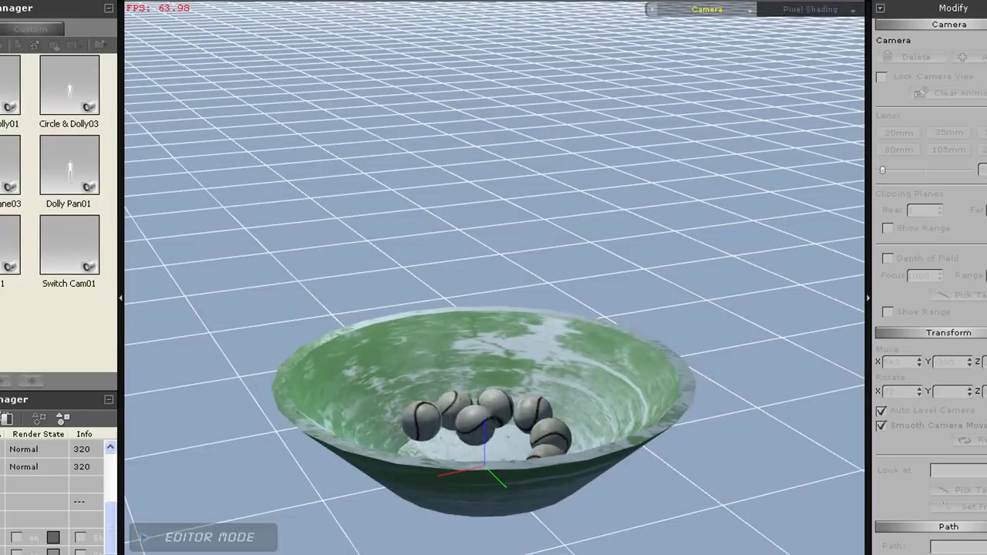
# Step: Play the physics simulation of the baseballs above the green bowl
pyautogui.press('space')
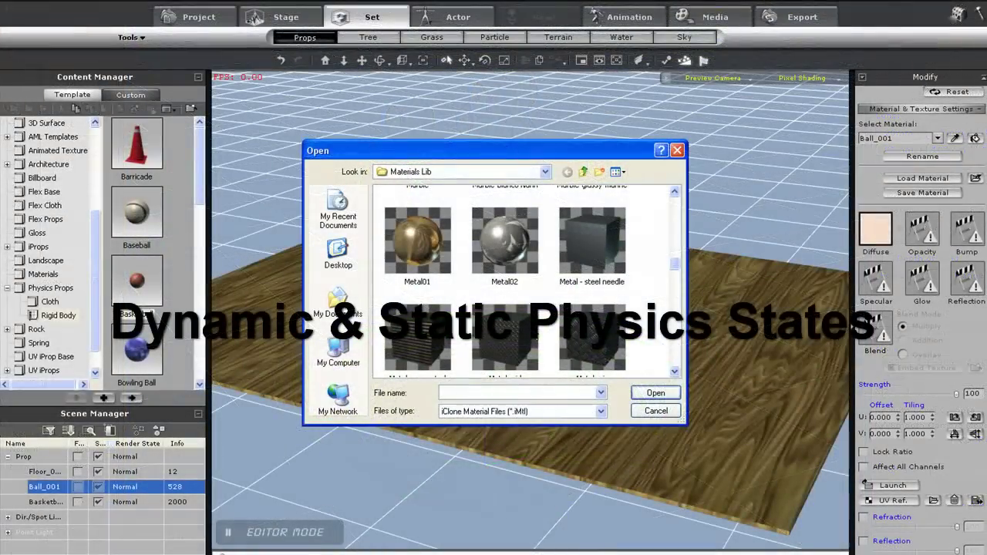
# Step: Load a metal material from the Materials Lib folder onto the plain ball
pyautogui.click(506, 340)
pyautogui.press('Return')
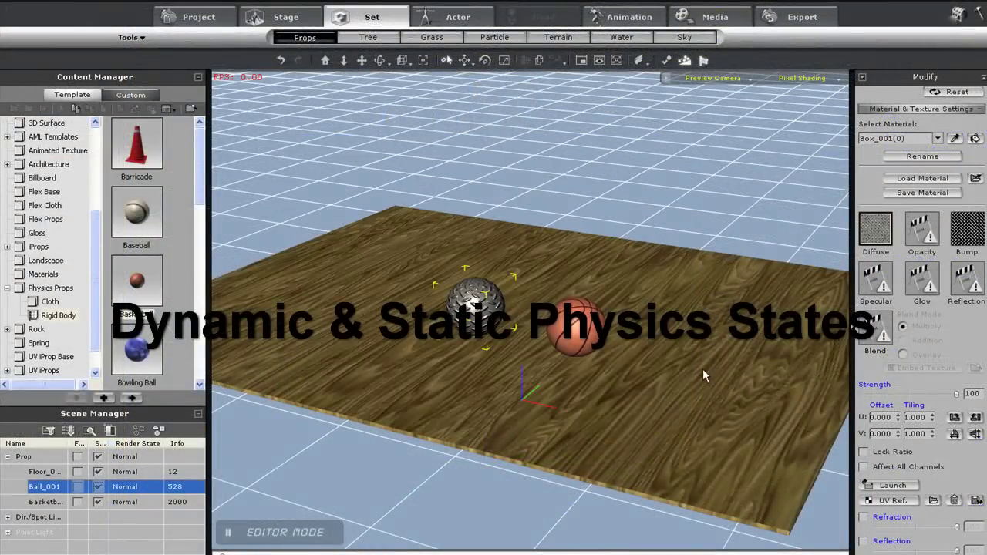
# Step: Raise the metal-textured ball and the basketball together above the wooden floor and preview the simulation
pyautogui.moveTo(683, 364); pyautogui.dragTo(703, 322, button='middle')
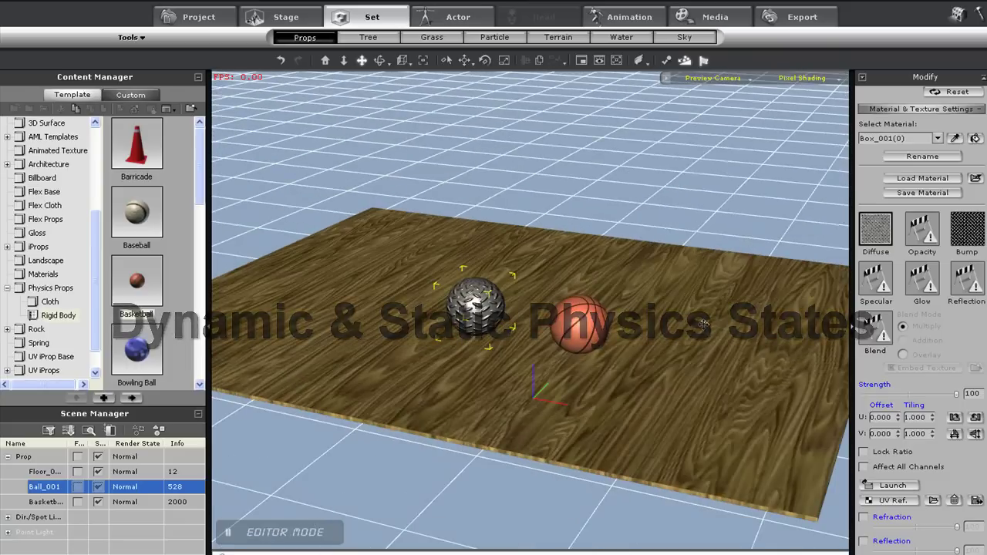
pyautogui.keyDown('ctrl'); pyautogui.click(576, 323); pyautogui.keyUp('ctrl')
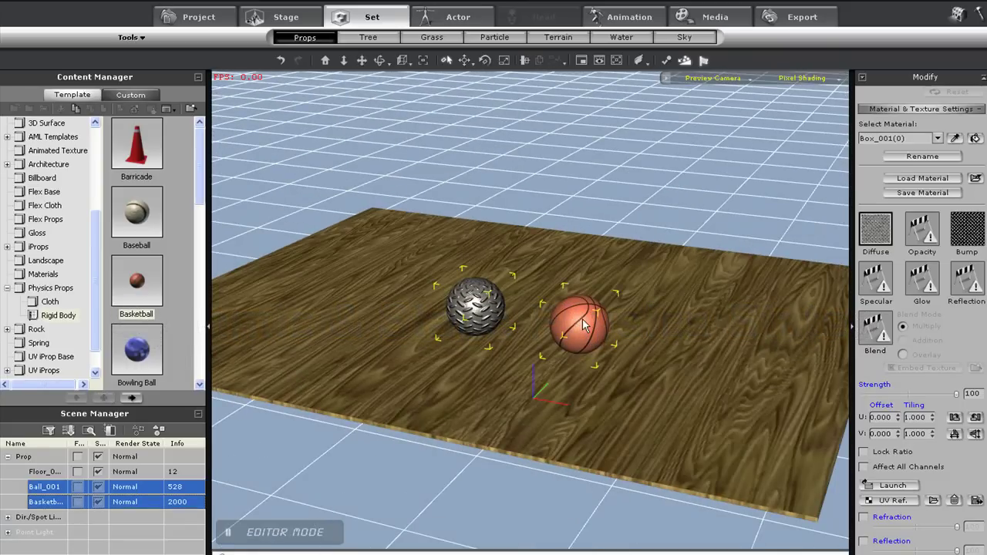
pyautogui.press('w')
pyautogui.moveTo(545, 298); pyautogui.dragTo(544, 157)
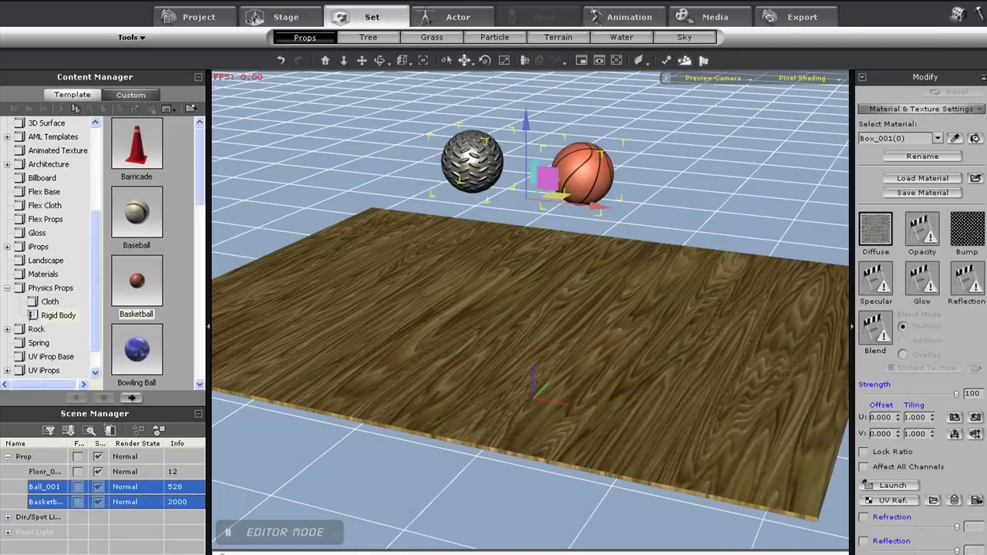
pyautogui.press('space')
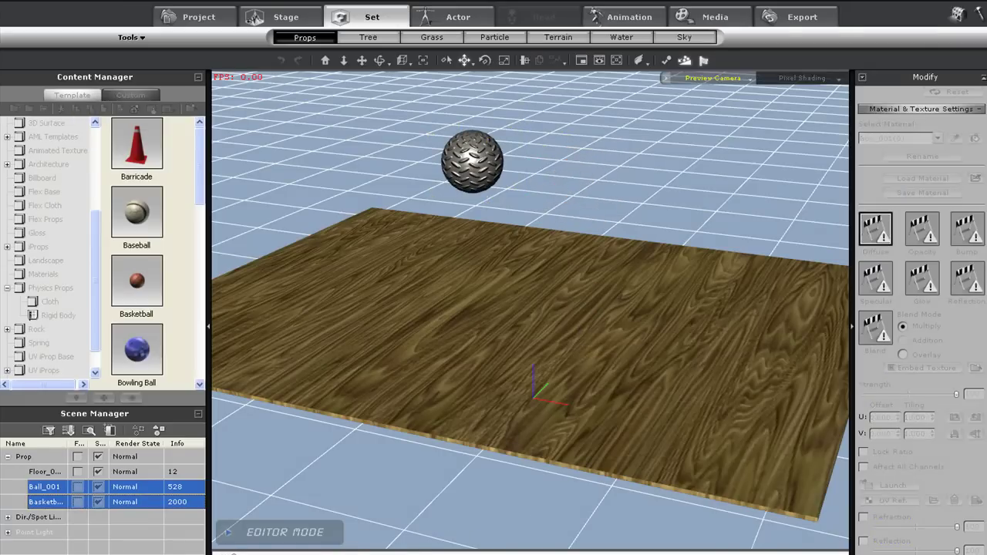
pyautogui.press('space')
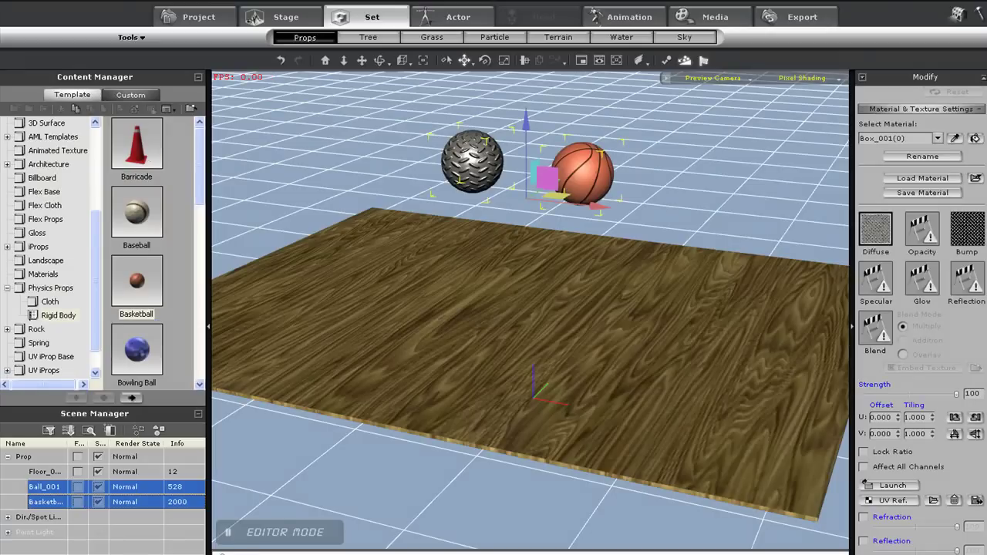
# Step: Review the basketball's physics object settings, including its state, properties and bound type
pyautogui.click(586, 173)
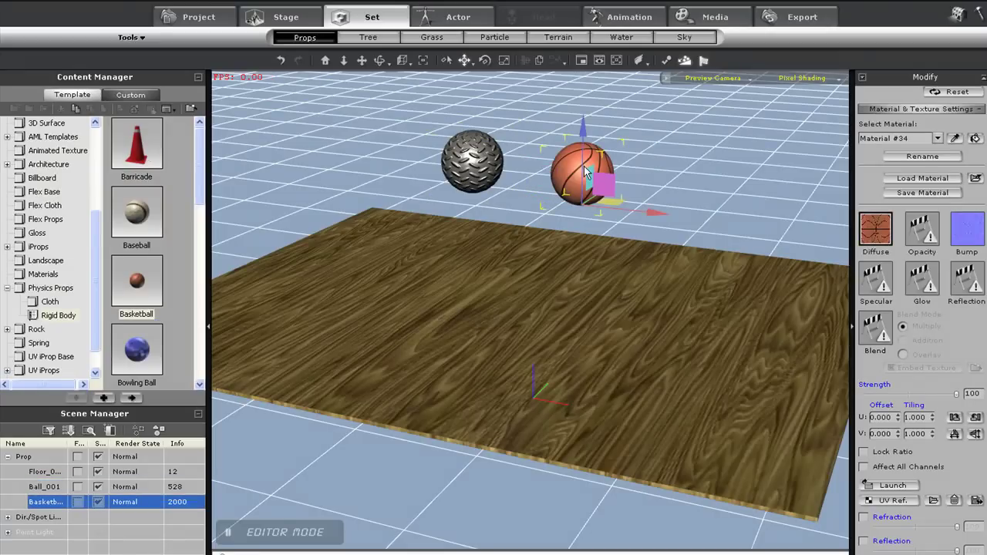
pyautogui.moveTo(986, 292); pyautogui.dragTo(985, 91)
pyautogui.scroll(-10, 914, 462)
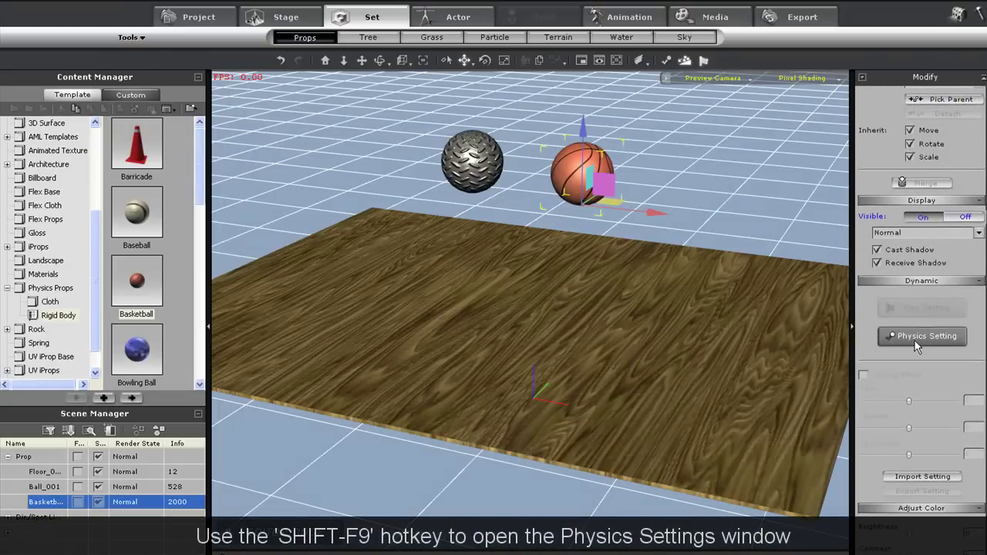
pyautogui.click(914, 337)
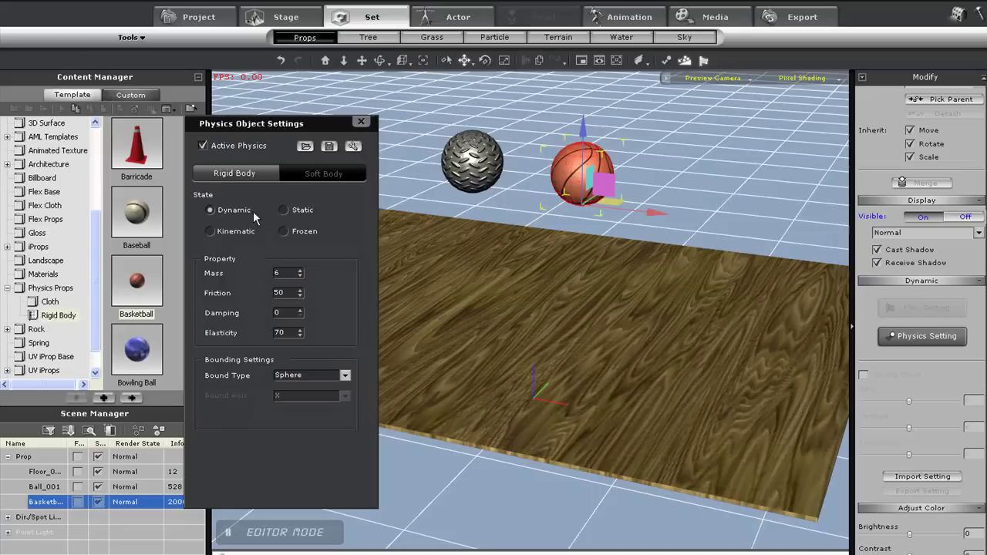
pyautogui.click(363, 122)
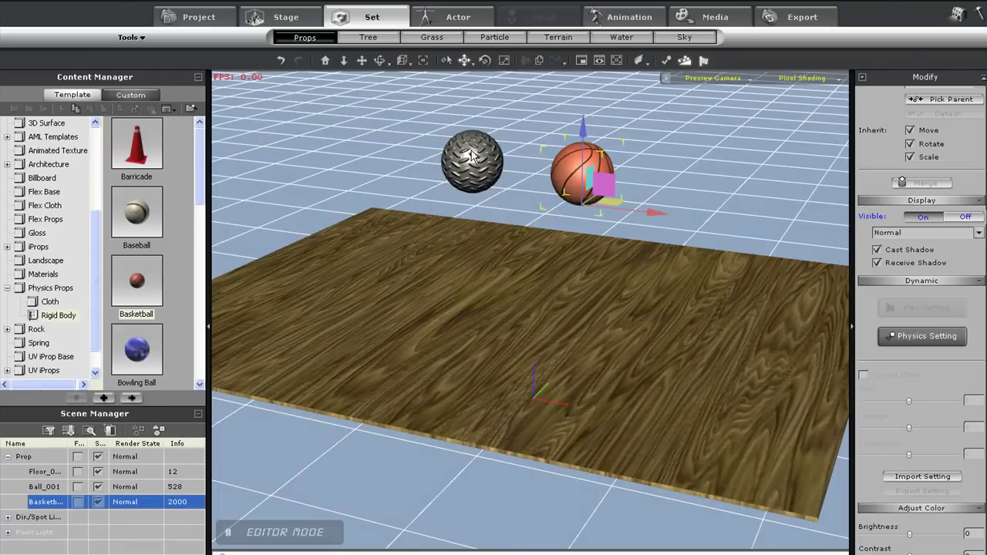
# Step: Turn on active physics for the metal-textured ball
pyautogui.click(471, 151)
pyautogui.click(916, 337)
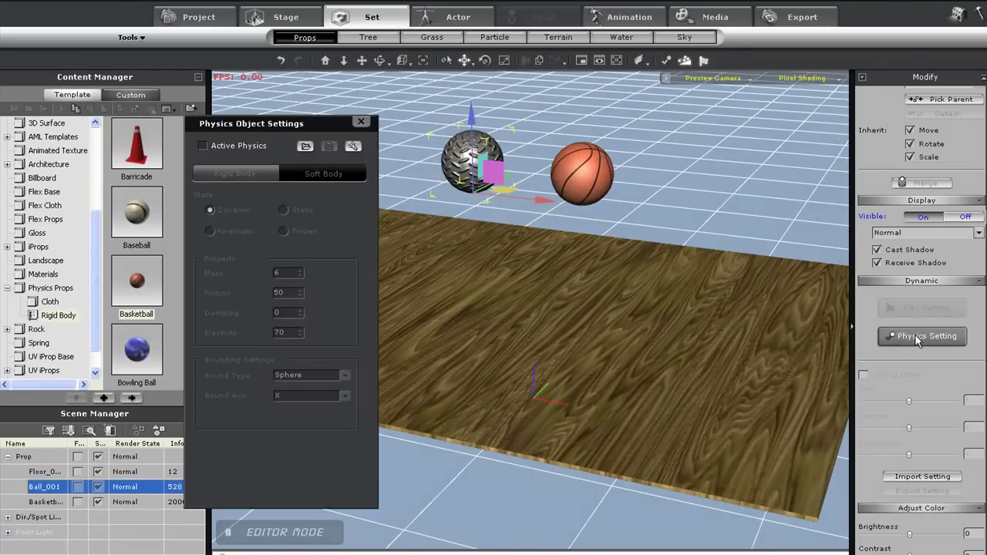
pyautogui.click(204, 145)
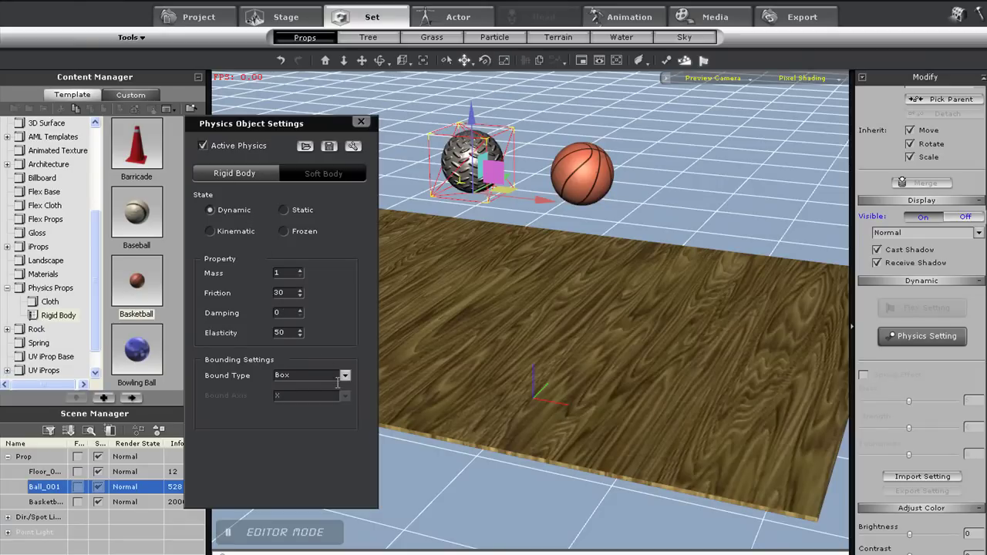
pyautogui.click(361, 122)
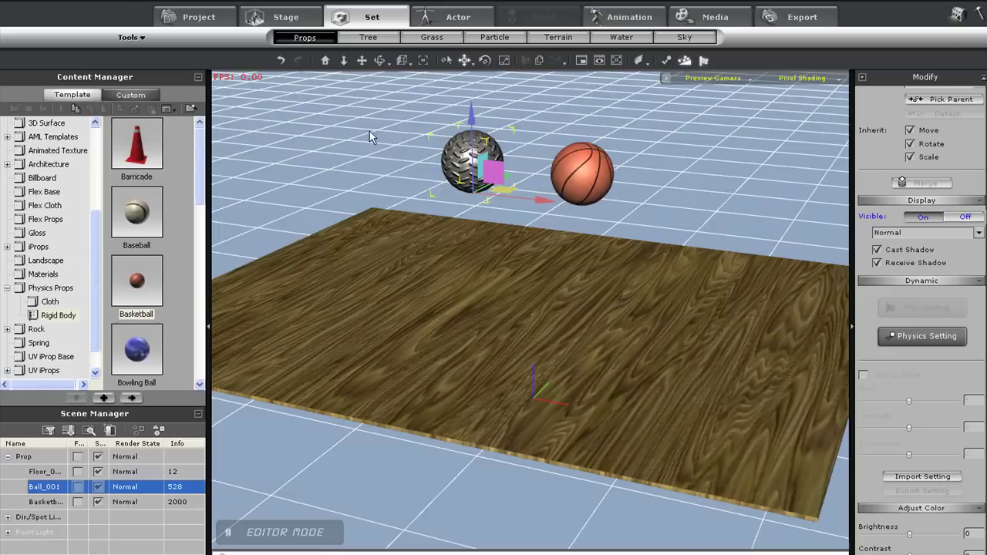
# Step: Make the wooden floor an active physics object in the Static state and test-run the simulation
pyautogui.click(502, 342)
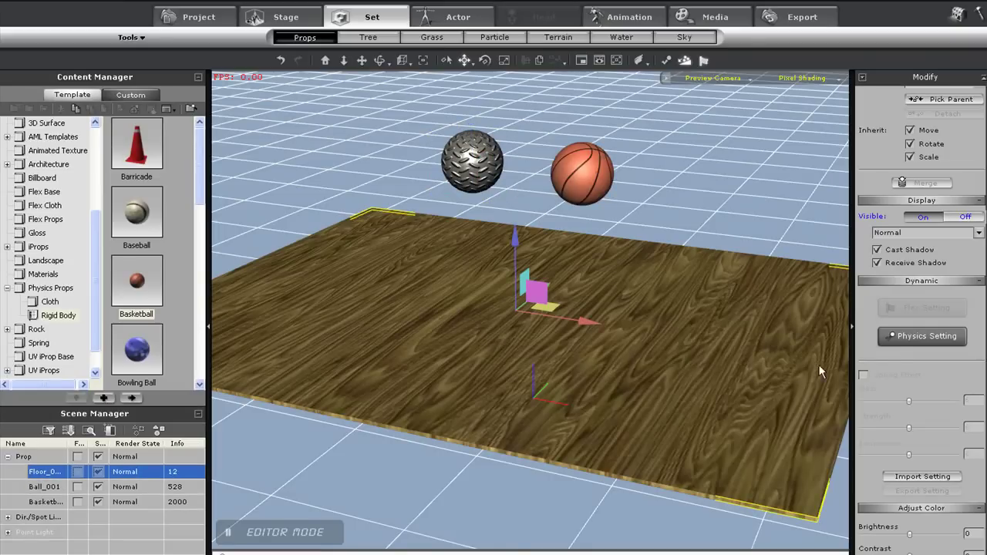
pyautogui.click(917, 338)
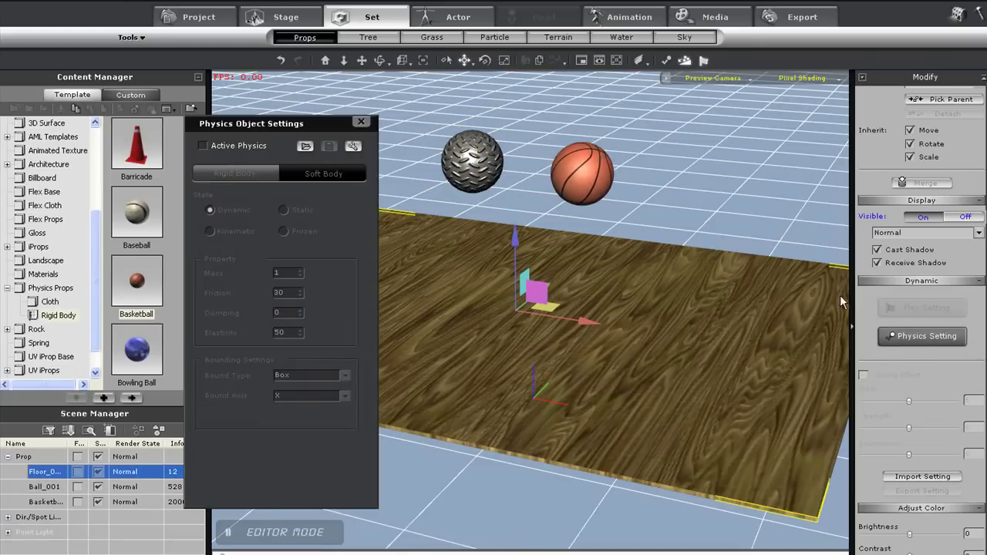
pyautogui.click(204, 145)
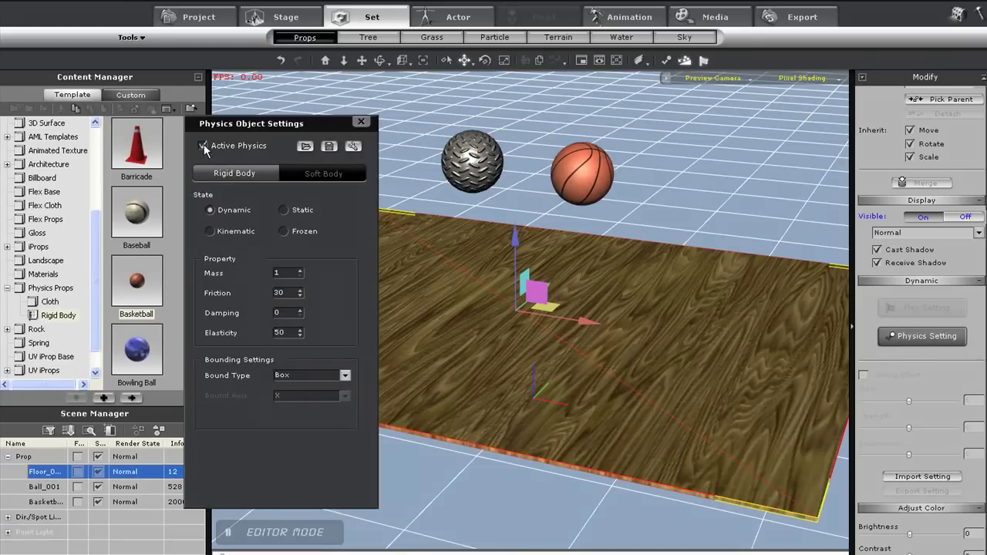
pyautogui.click(284, 211)
pyautogui.click(360, 122)
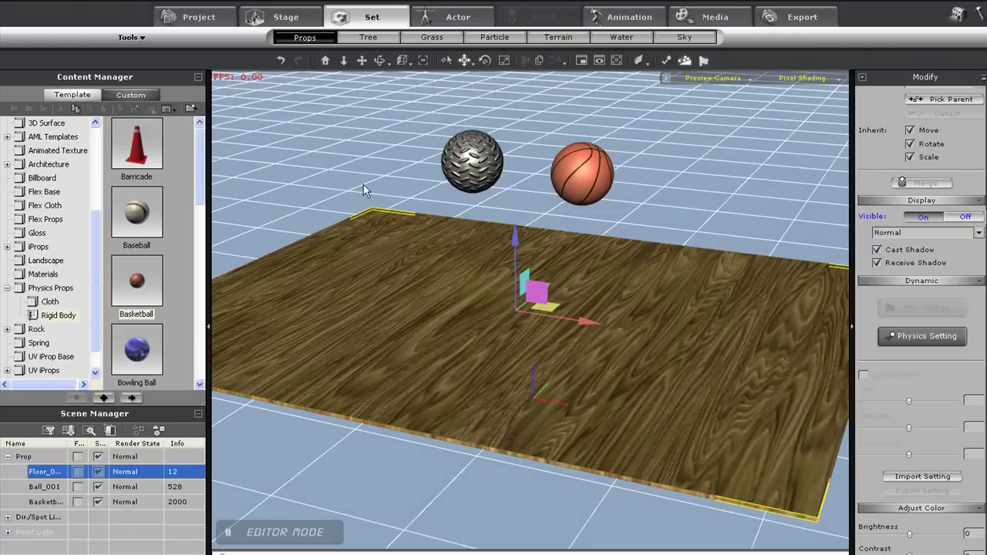
pyautogui.press('space')
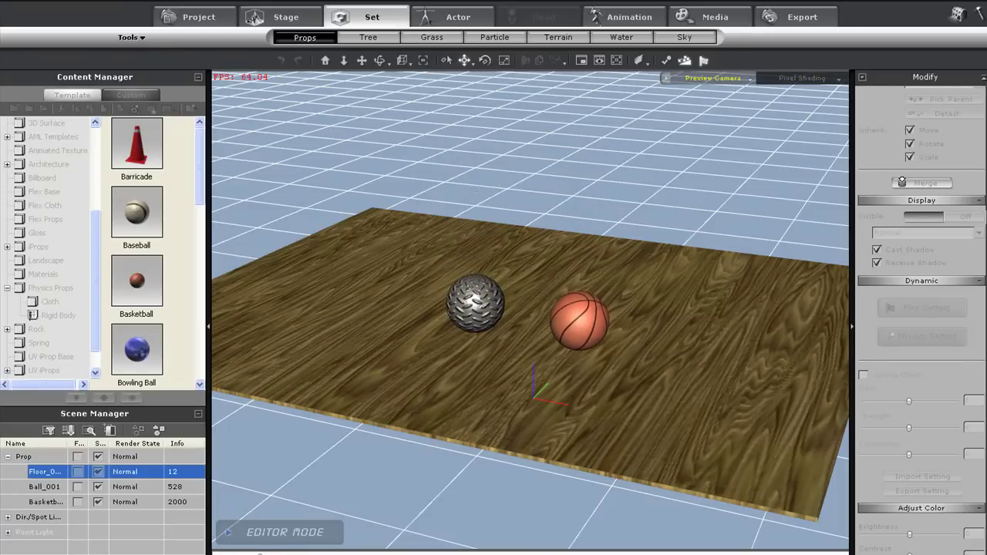
pyautogui.press('space')
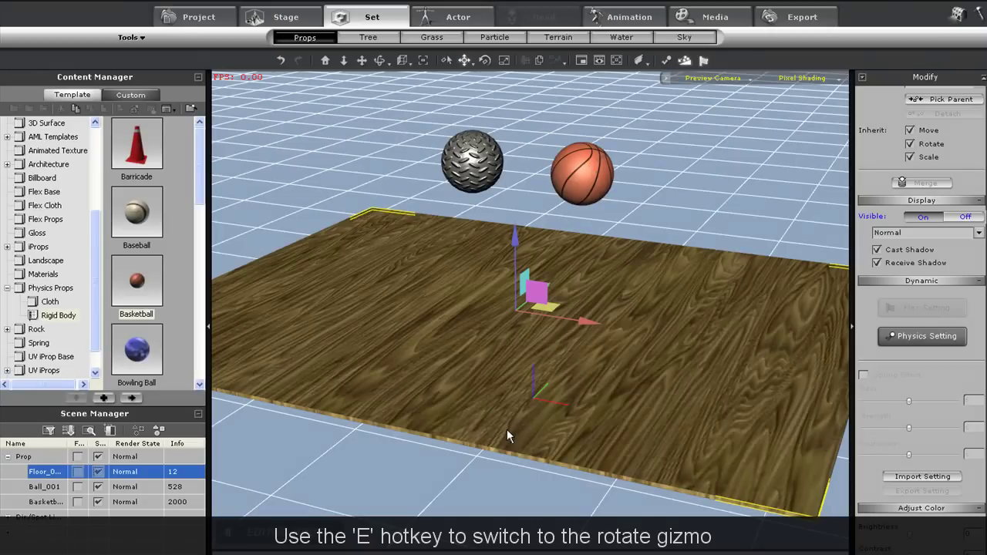
# Step: Rotate the wooden floor into a sloping ramp and play the simulation with both balls above it
pyautogui.press('e')
pyautogui.moveTo(568, 292); pyautogui.dragTo(571, 285)
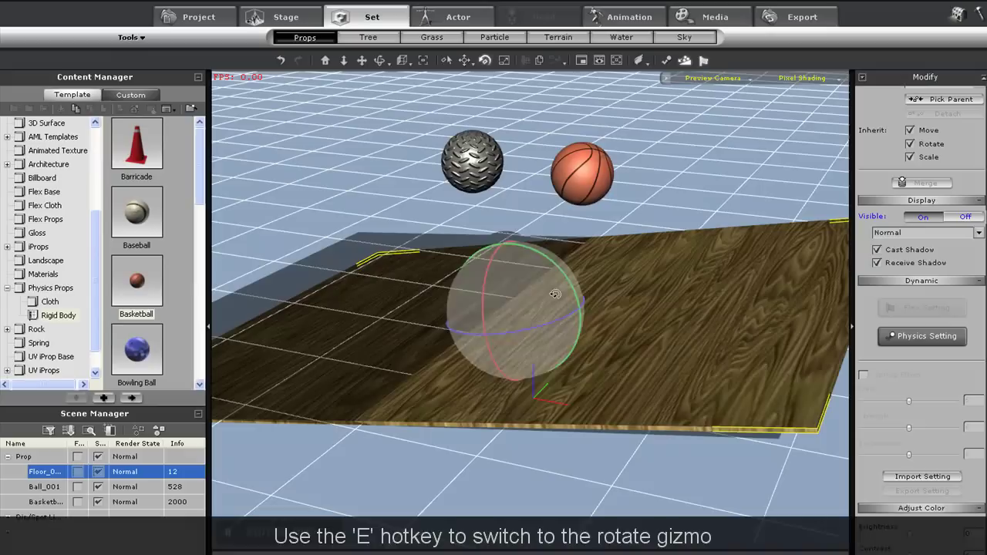
pyautogui.press('w')
pyautogui.moveTo(514, 275); pyautogui.dragTo(765, 313)
pyautogui.press('c')
pyautogui.press('x')
pyautogui.moveTo(663, 324); pyautogui.dragTo(601, 336)
pyautogui.moveTo(570, 297); pyautogui.dragTo(589, 310)
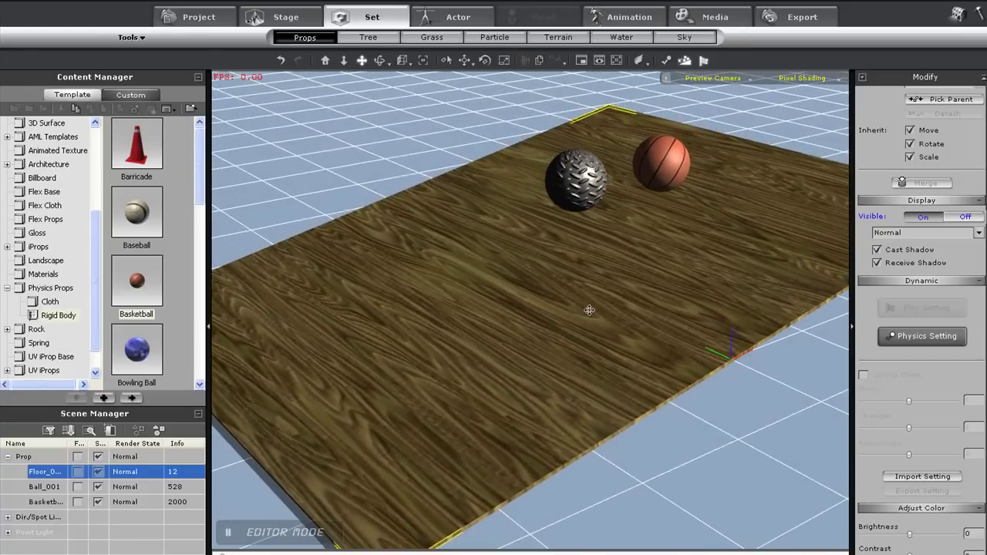
pyautogui.scroll(-2, 598, 339)
pyautogui.press('space')
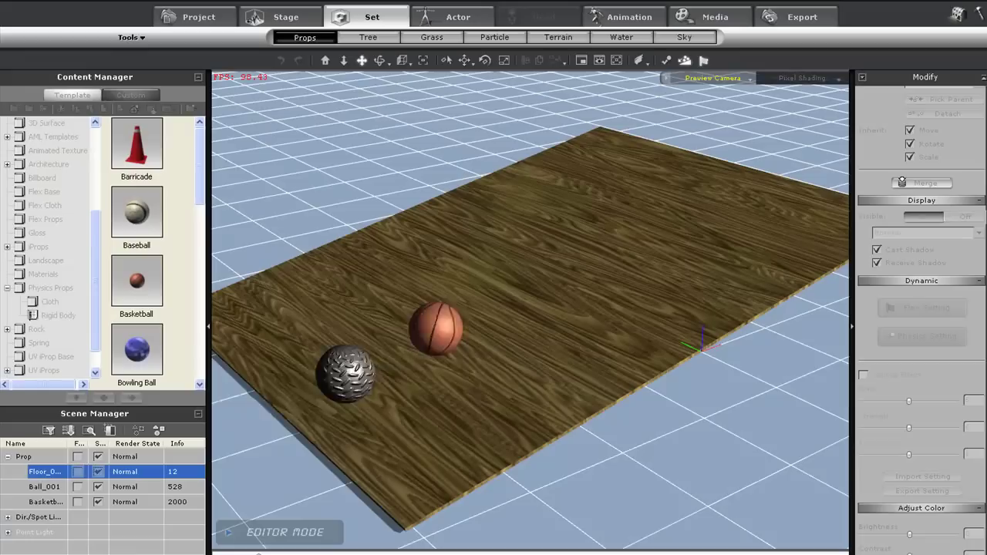
pyautogui.hotkey('ctrl', 'space')
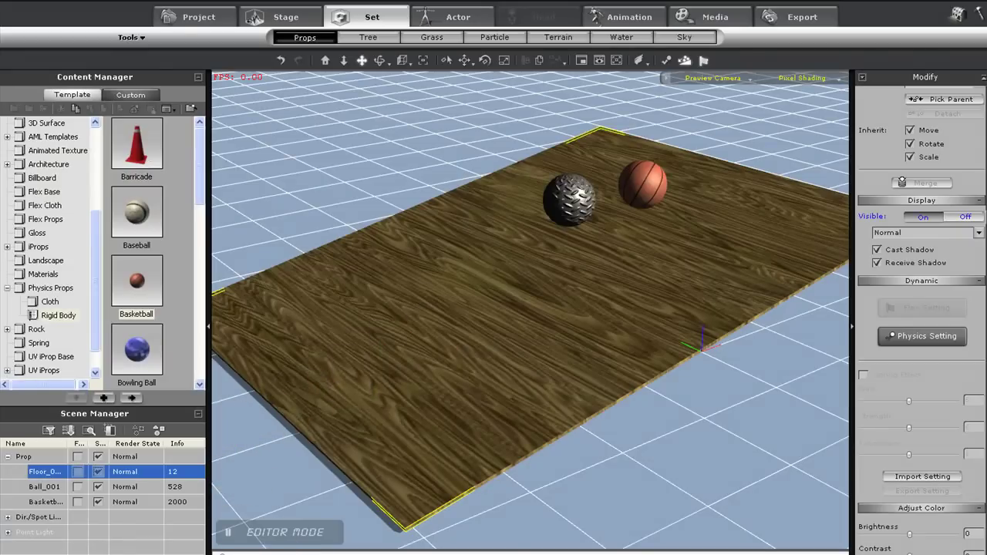
# Step: Compare the Capsule, Cylinder and Convex Hull bound types on the metal-textured ball and settle on Sphere
pyautogui.click(569, 201)
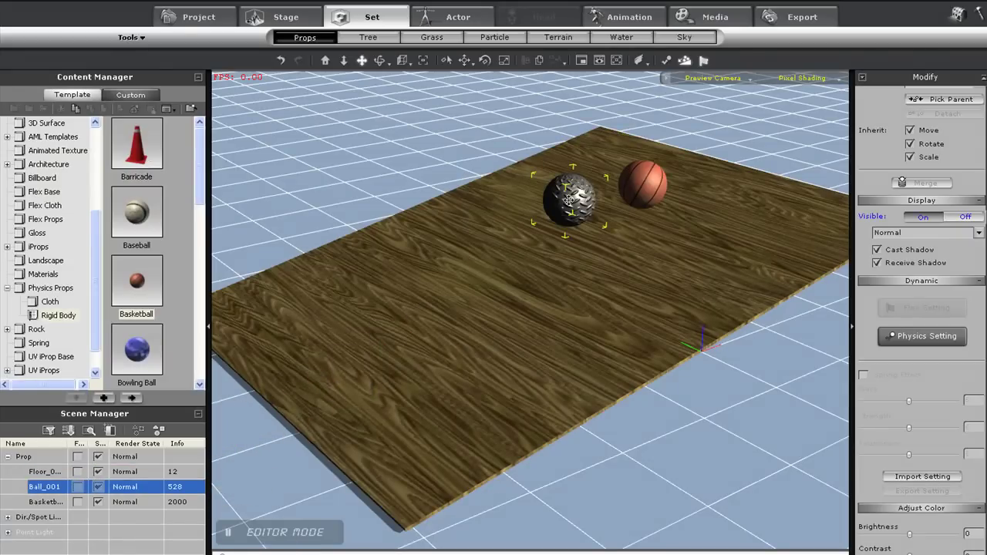
pyautogui.click(922, 337)
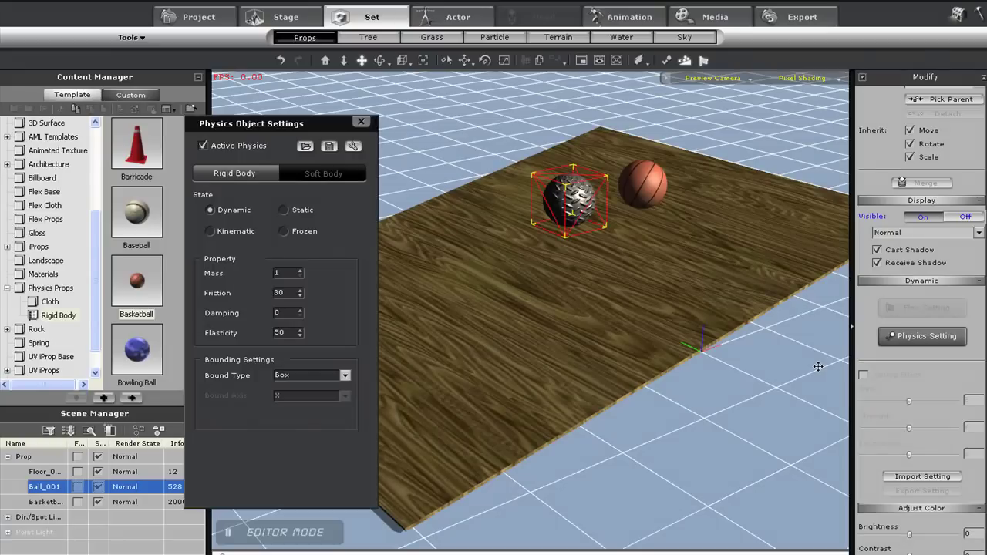
pyautogui.click(345, 377)
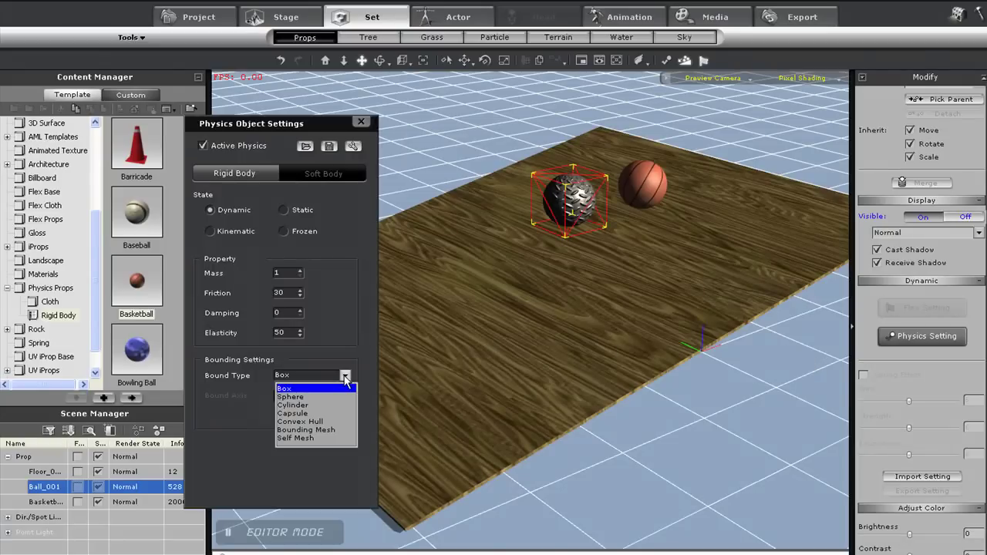
pyautogui.click(314, 413)
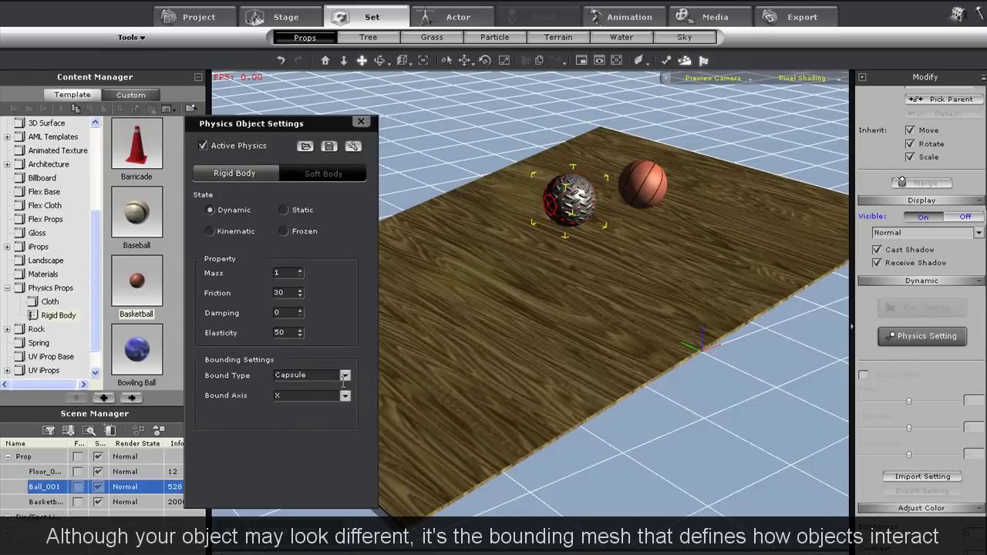
pyautogui.click(344, 377)
pyautogui.click(314, 411)
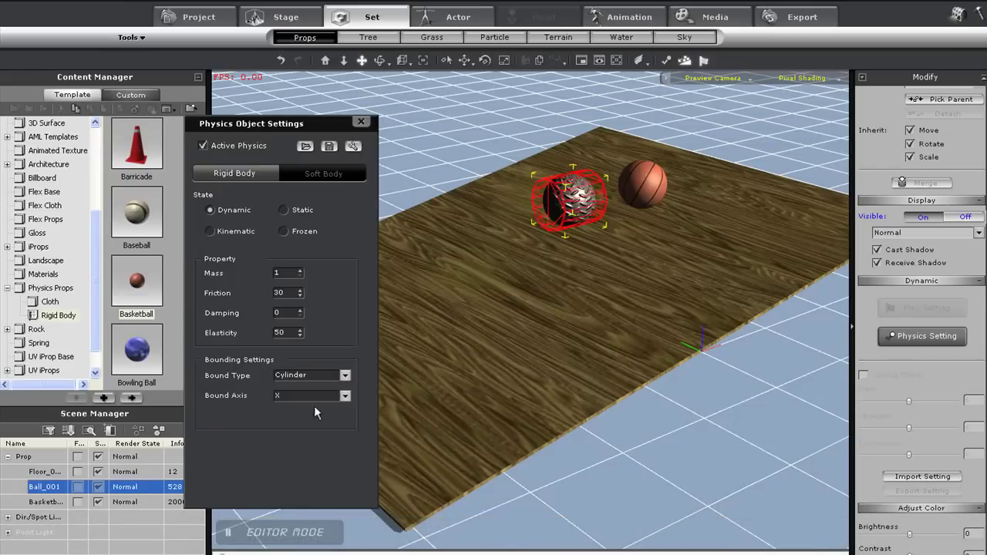
pyautogui.click(345, 375)
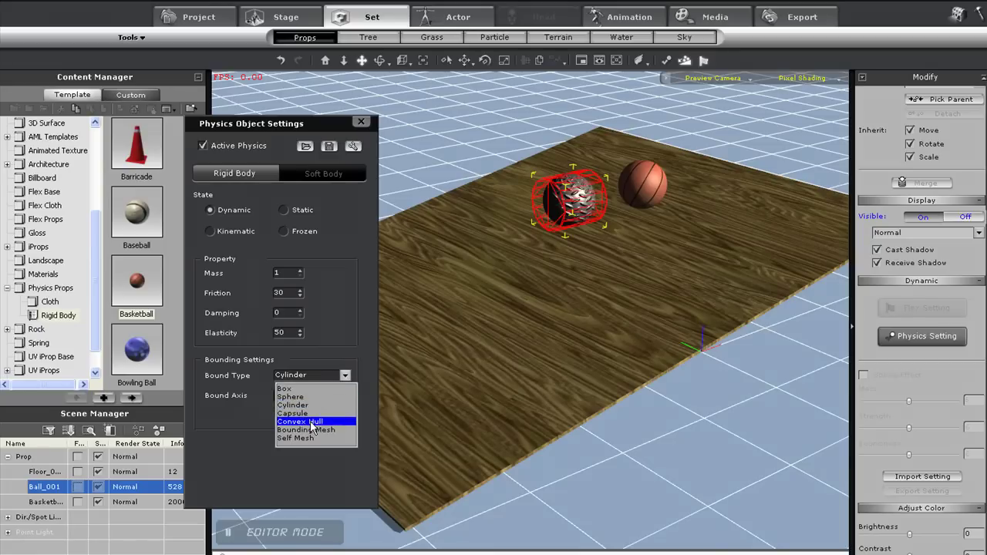
pyautogui.click(311, 422)
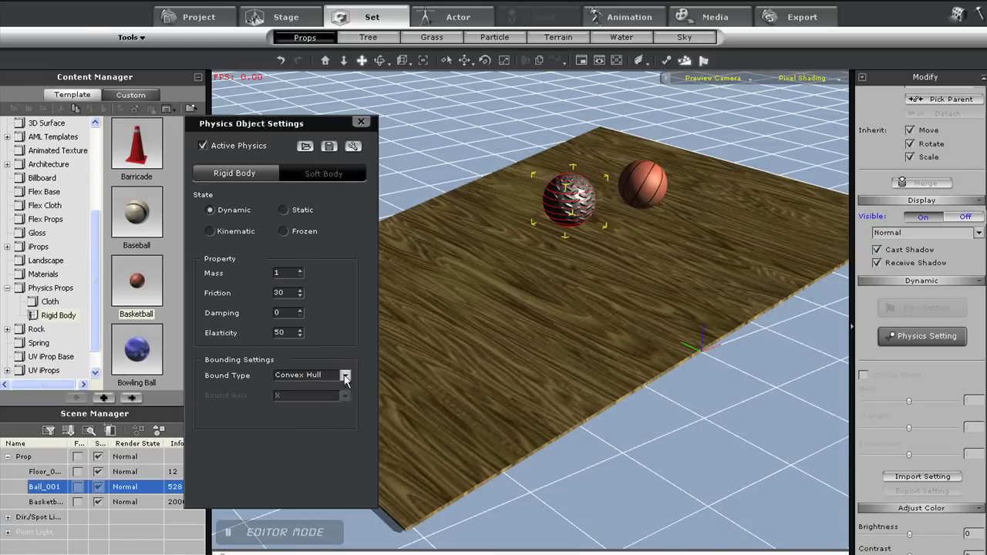
pyautogui.click(345, 375)
pyautogui.click(312, 396)
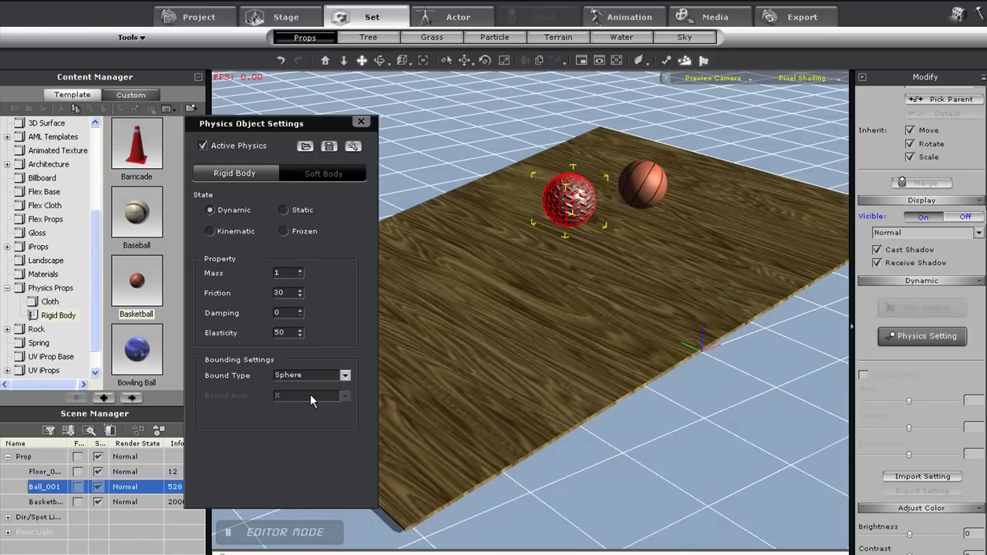
# Step: Check the basketball's physics settings and replay the simulation on the tilted floor
pyautogui.click(642, 179)
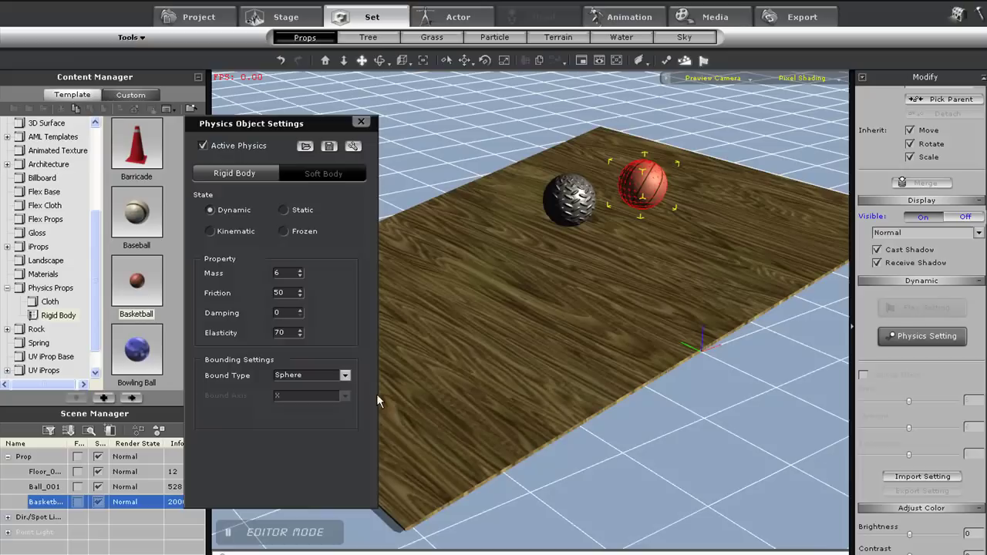
pyautogui.click(362, 123)
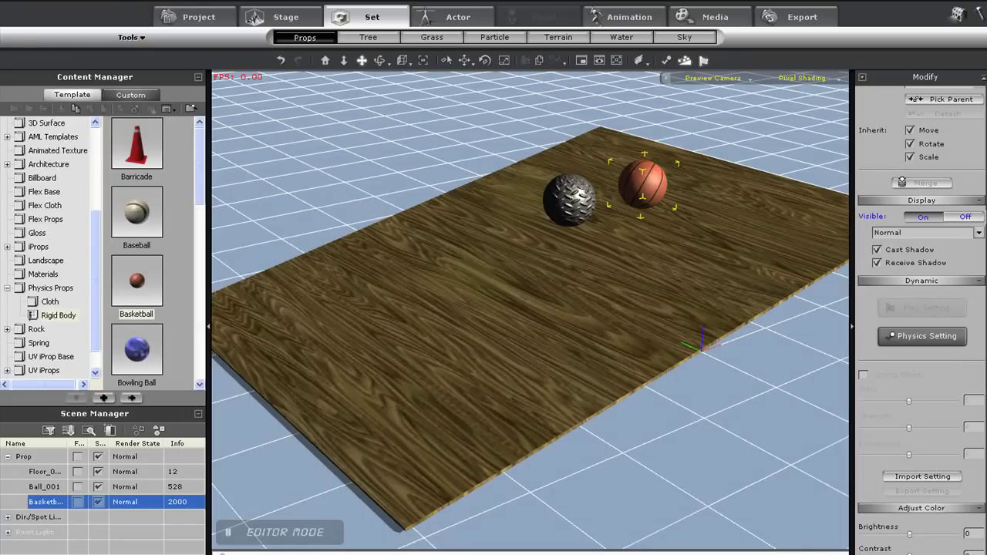
pyautogui.press('space')
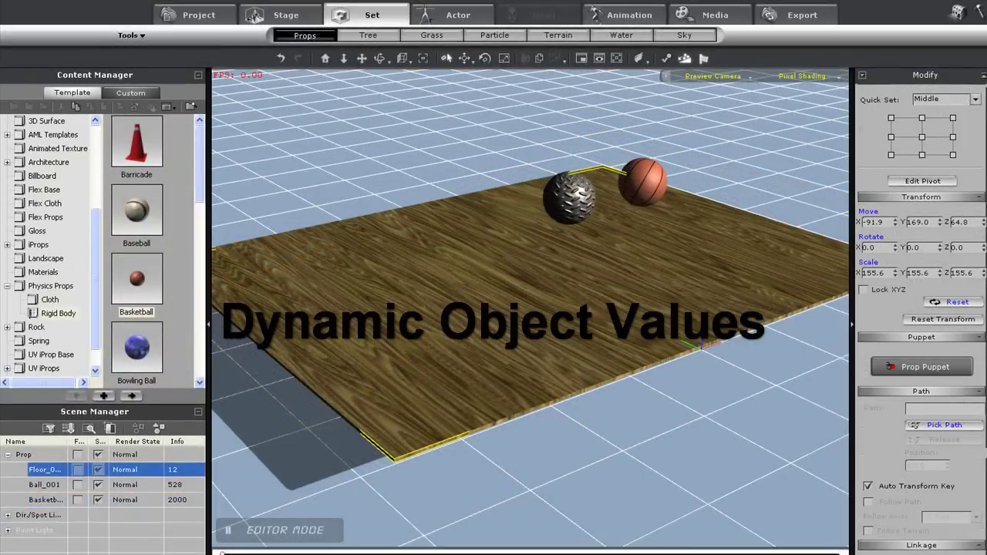
# Step: Play the simulation with both balls dropping onto the level wooden floor
pyautogui.press('space')
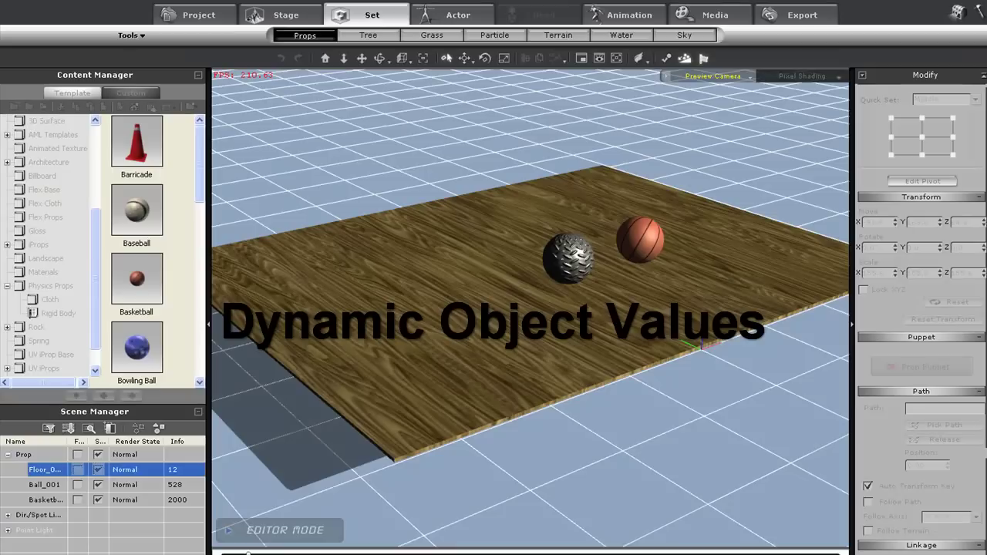
pyautogui.press('space')
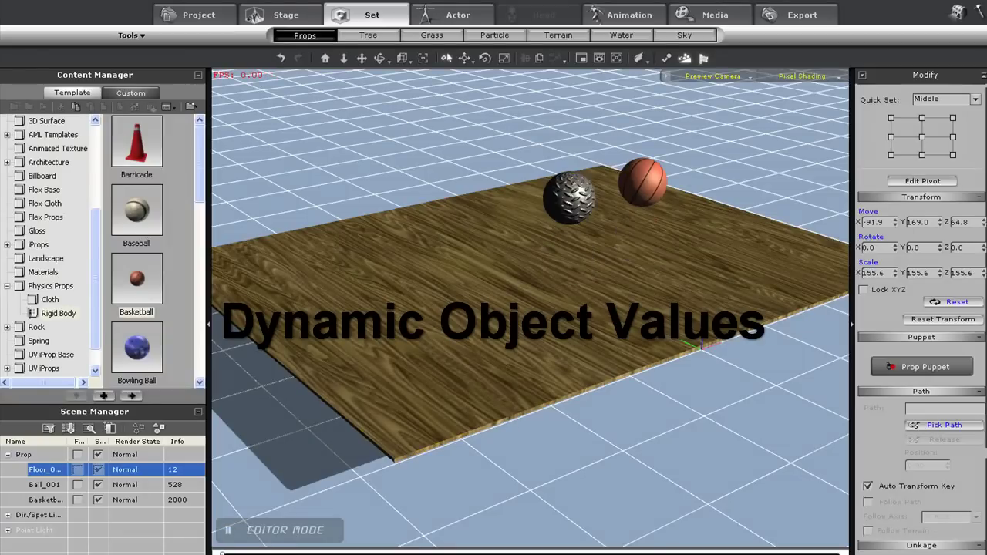
pyautogui.press('space')
pyautogui.press('space')
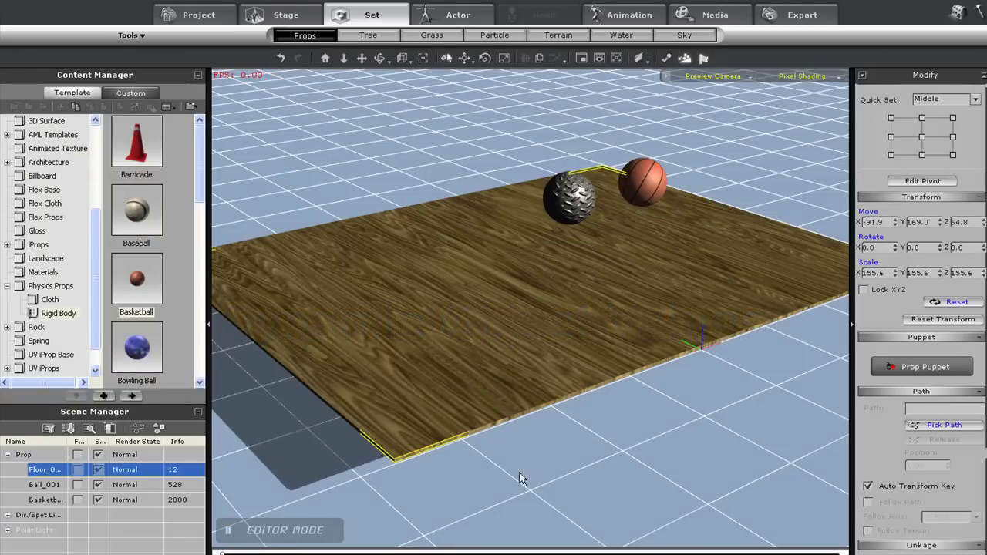
# Step: Compare the physics properties of the metal-textured ball and the basketball
pyautogui.press('x')
pyautogui.moveTo(667, 357); pyautogui.dragTo(593, 348, button='right')
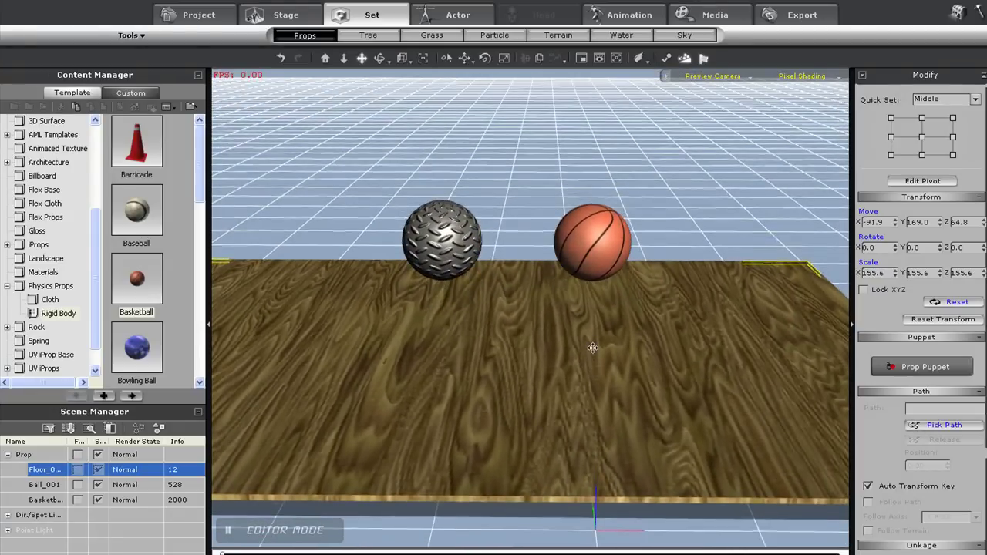
pyautogui.click(443, 246)
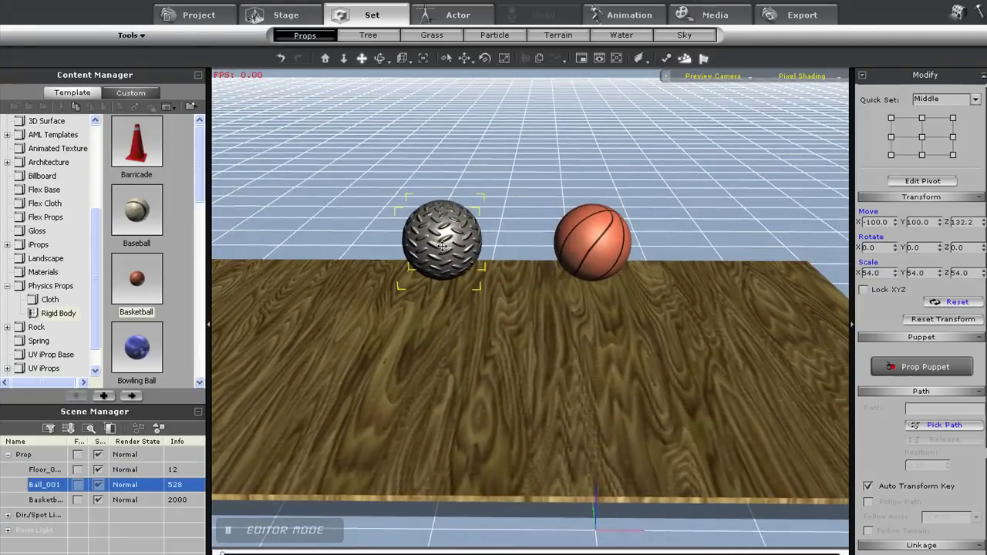
pyautogui.doubleClick(441, 246)
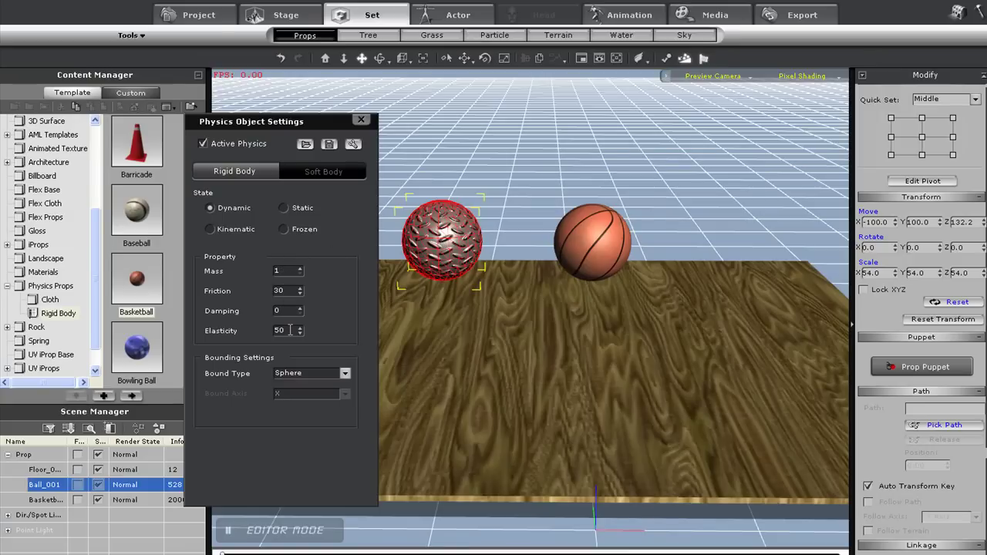
pyautogui.click(589, 247)
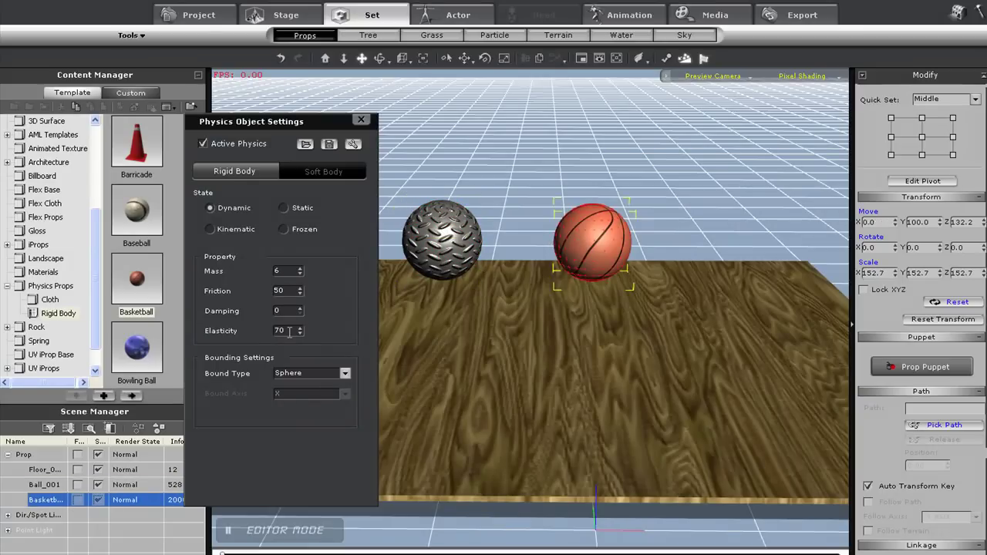
pyautogui.click(435, 243)
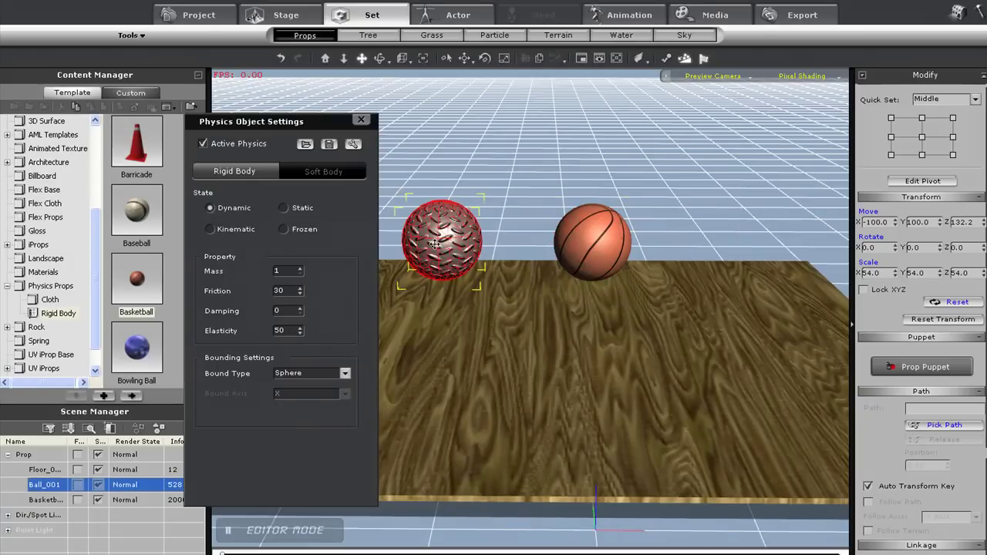
# Step: Set Elasticity to 20 on both the metal-textured ball and the basketball, and play the simulation
pyautogui.doubleClick(291, 329)
pyautogui.click(571, 261)
pyautogui.doubleClick(293, 330)
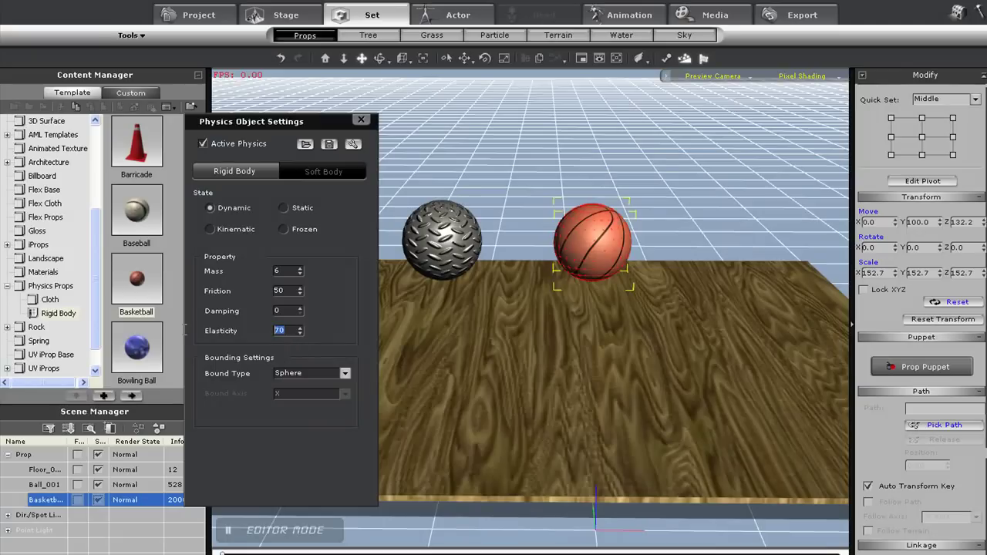
pyautogui.write('20')
pyautogui.press('space')
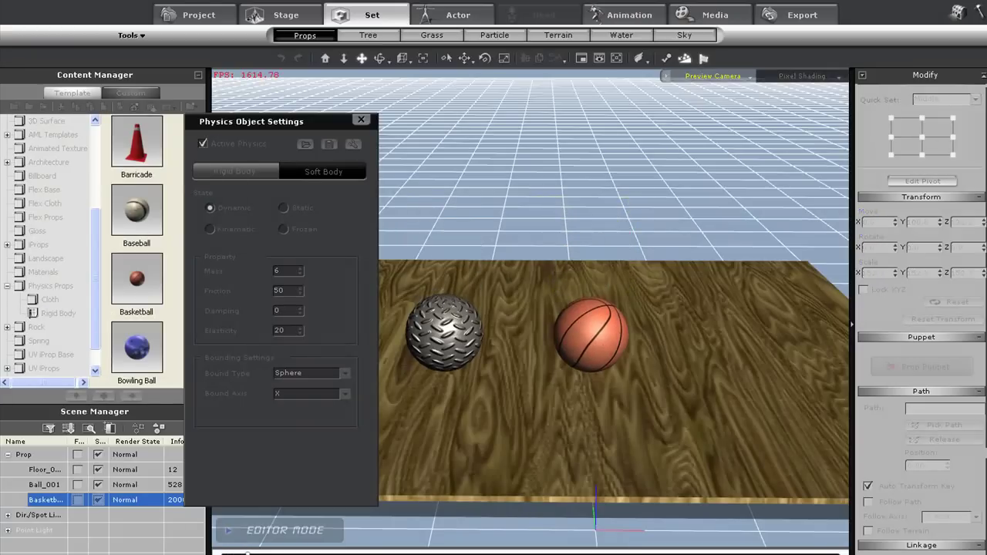
pyautogui.press(',')
pyautogui.press('space')
pyautogui.press('space')
# Step: Set Elasticity to 100 on the basketball and 90 on the metal-textured ball, and play the simulation
pyautogui.moveTo(290, 331); pyautogui.dragTo(210, 333)
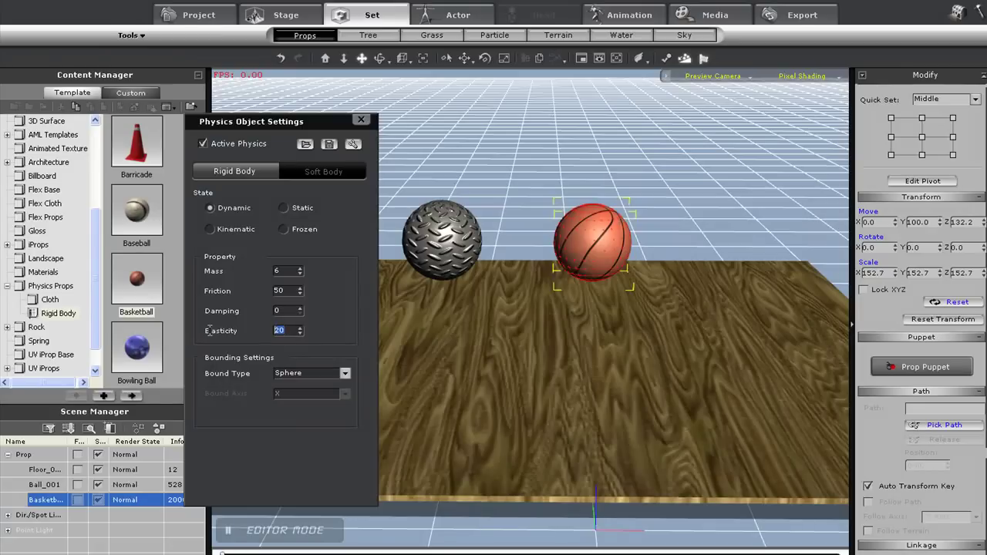
pyautogui.write('10')
pyautogui.click(426, 237)
pyautogui.moveTo(288, 330); pyautogui.dragTo(235, 333)
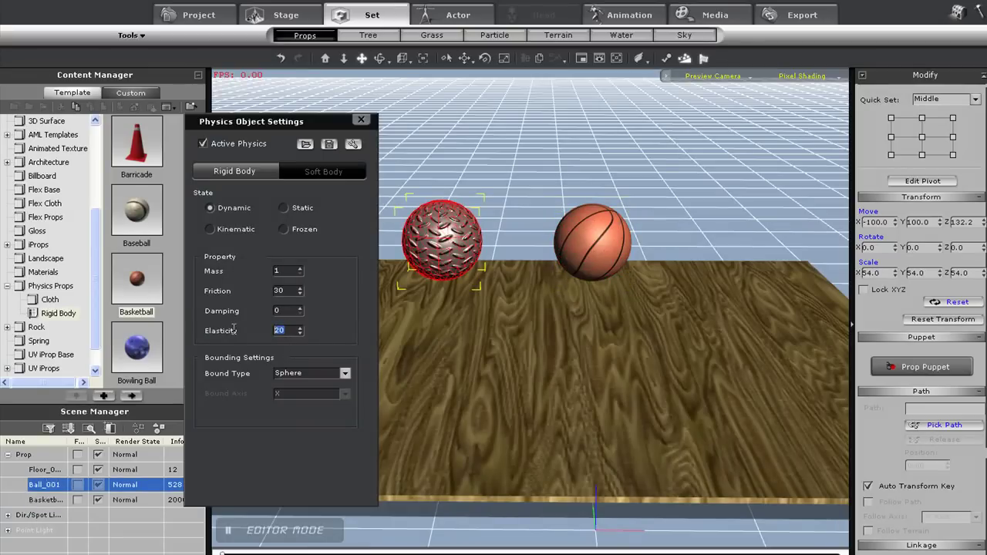
pyautogui.write('90')
pyautogui.press('space')
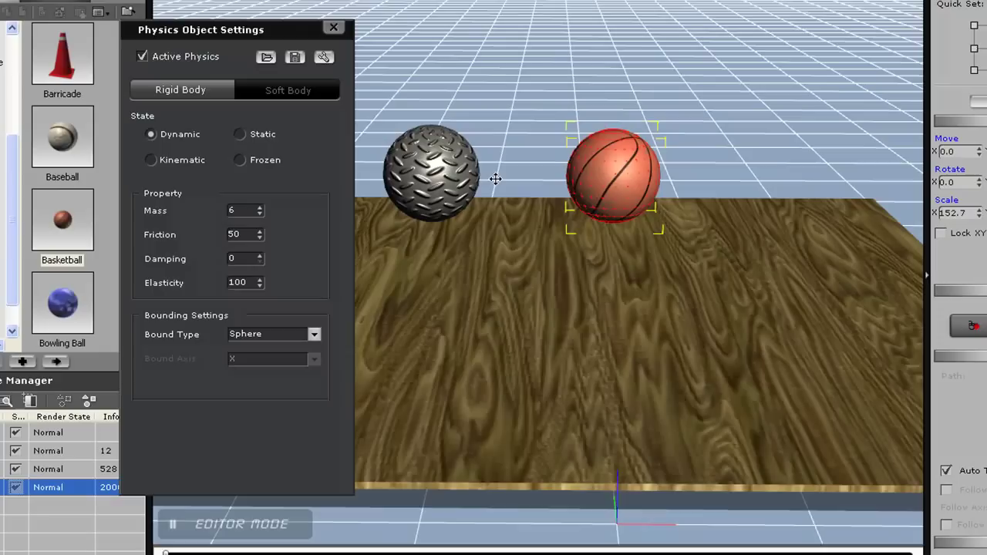
# Step: Set the basketball's Damping to 100 and play the simulation
pyautogui.doubleClick(248, 263)
pyautogui.write('100')
pyautogui.press('space')
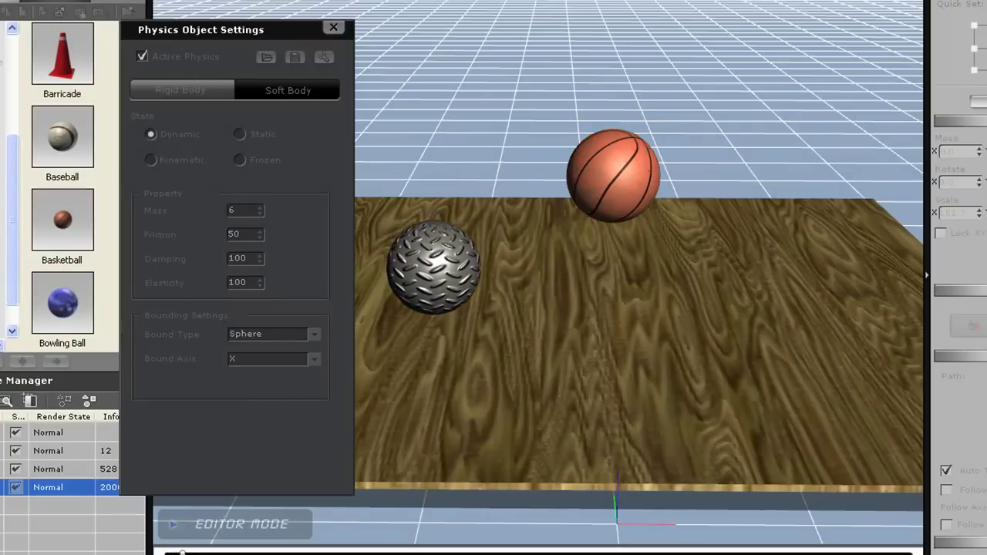
pyautogui.press('space')
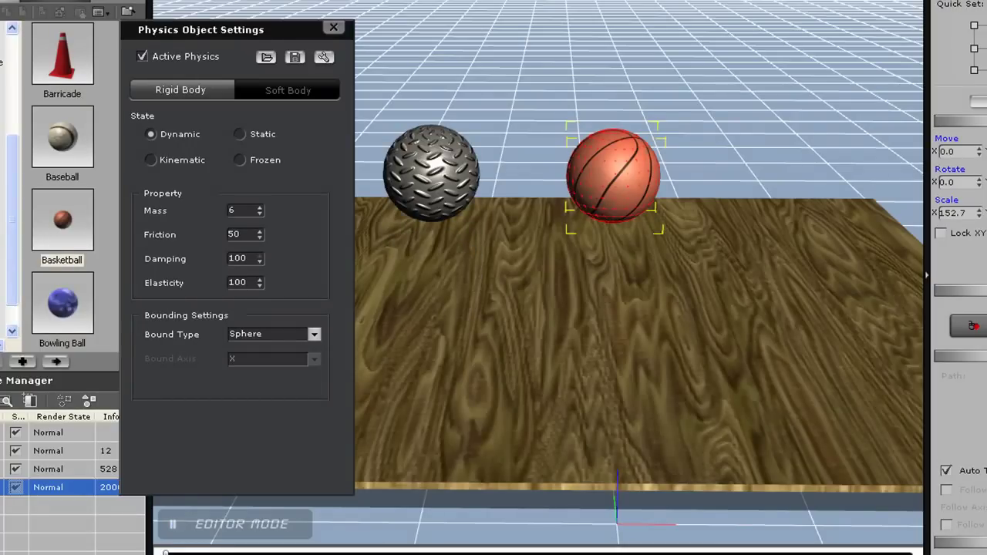
# Step: Test the simulation with the basketball's Damping at 90, and return its Damping to 0
pyautogui.moveTo(248, 258); pyautogui.dragTo(196, 257)
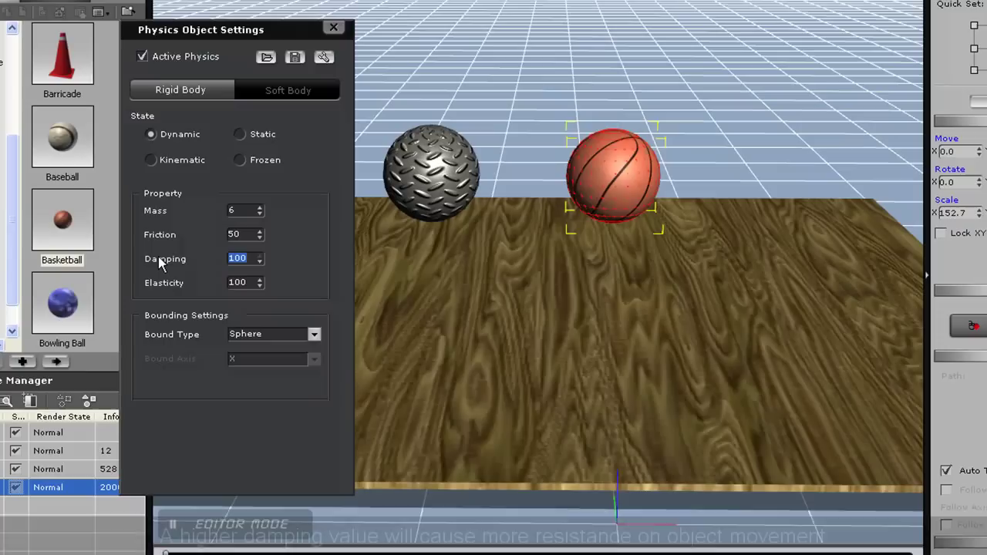
pyautogui.write('90')
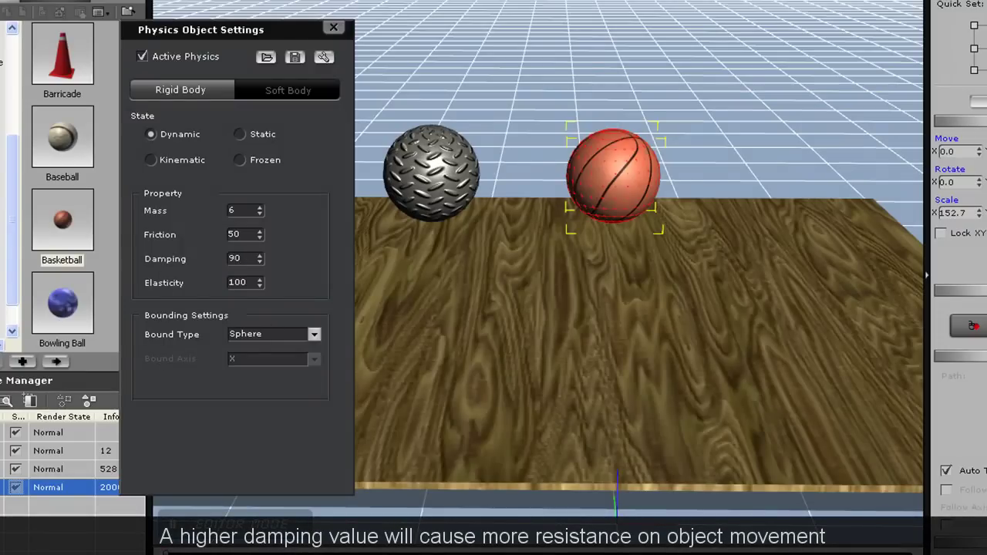
pyautogui.press('space')
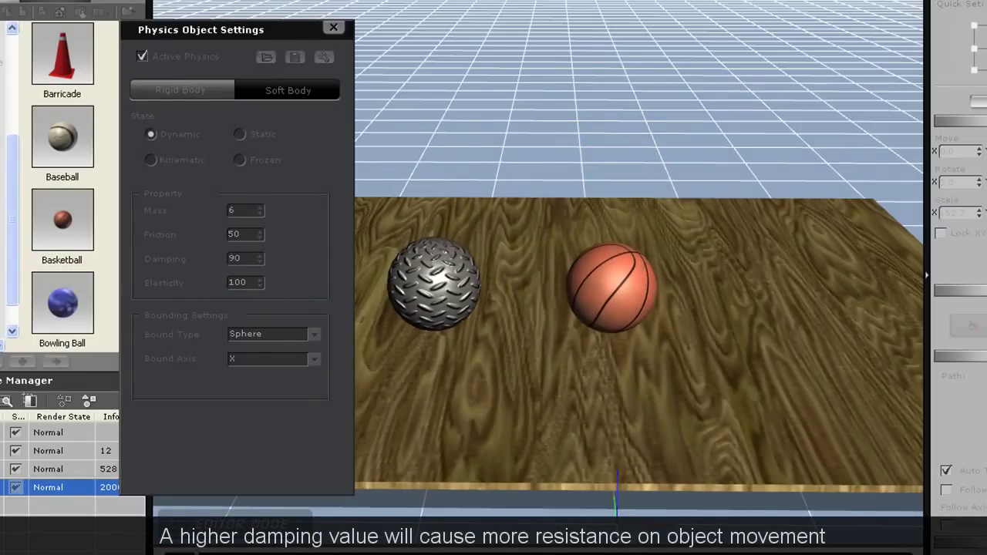
pyautogui.press('space')
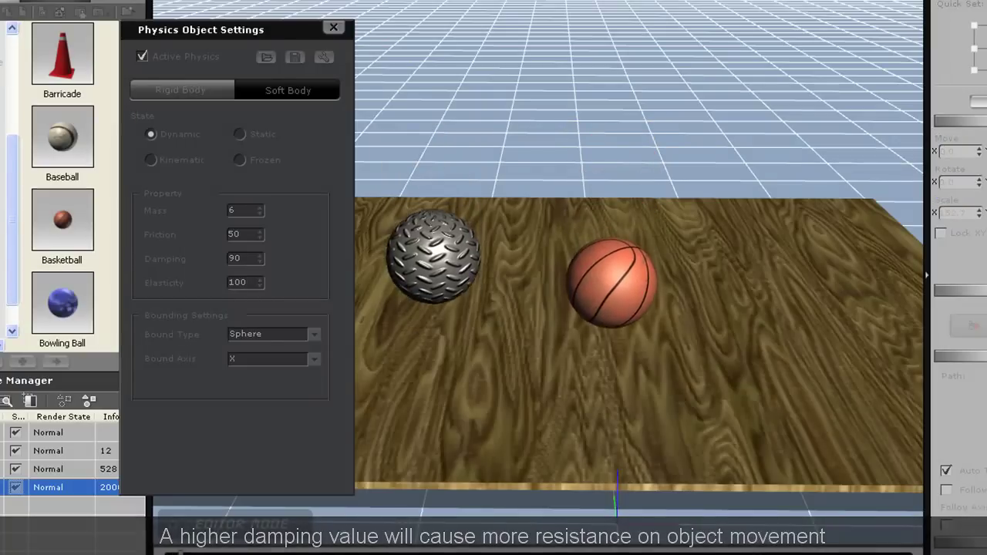
pyautogui.press('space')
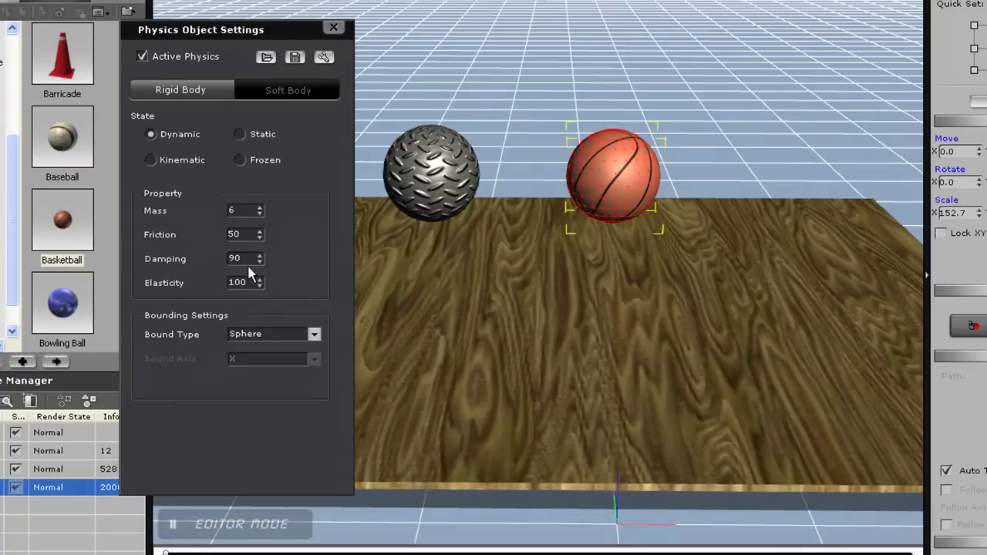
pyautogui.moveTo(242, 259); pyautogui.dragTo(209, 252)
pyautogui.write('0')
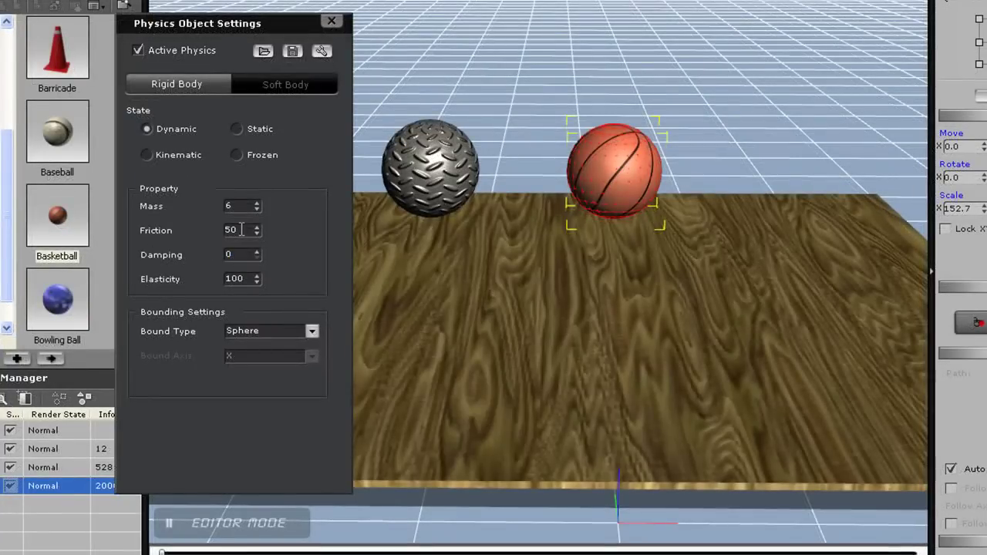
# Step: Set the wooden floor's Elasticity to 70 and play the simulation
pyautogui.click(517, 378)
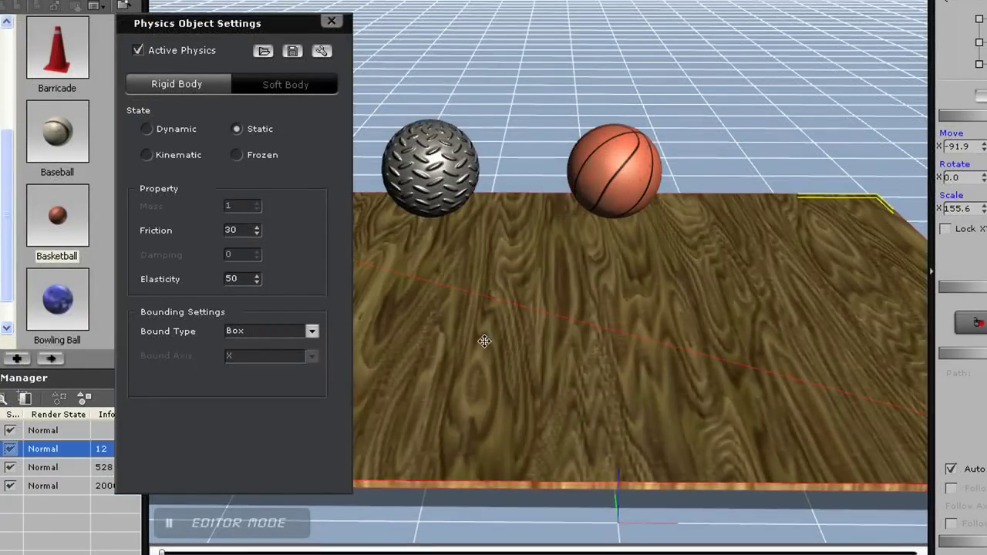
pyautogui.moveTo(244, 278); pyautogui.dragTo(171, 270)
pyautogui.write('7')
pyautogui.press('space')
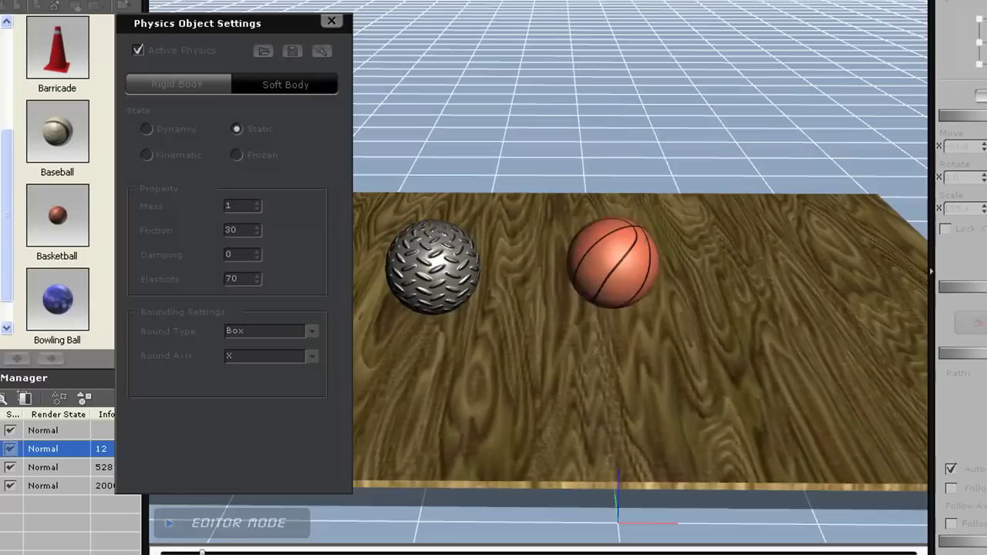
pyautogui.press('space')
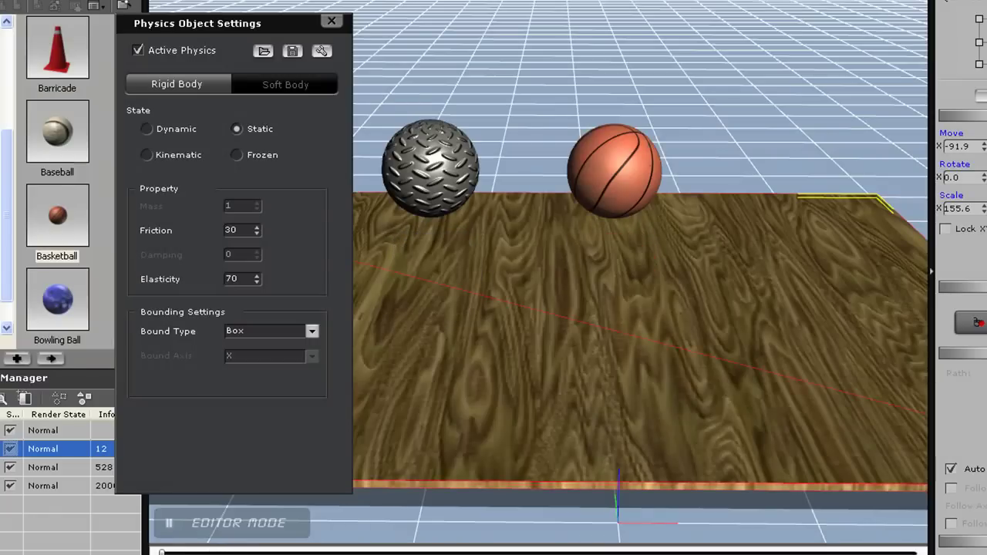
# Step: Set the wooden floor's Elasticity to 100 and replay the ball drop
pyautogui.doubleClick(244, 283)
pyautogui.write('100')
pyautogui.press('space')
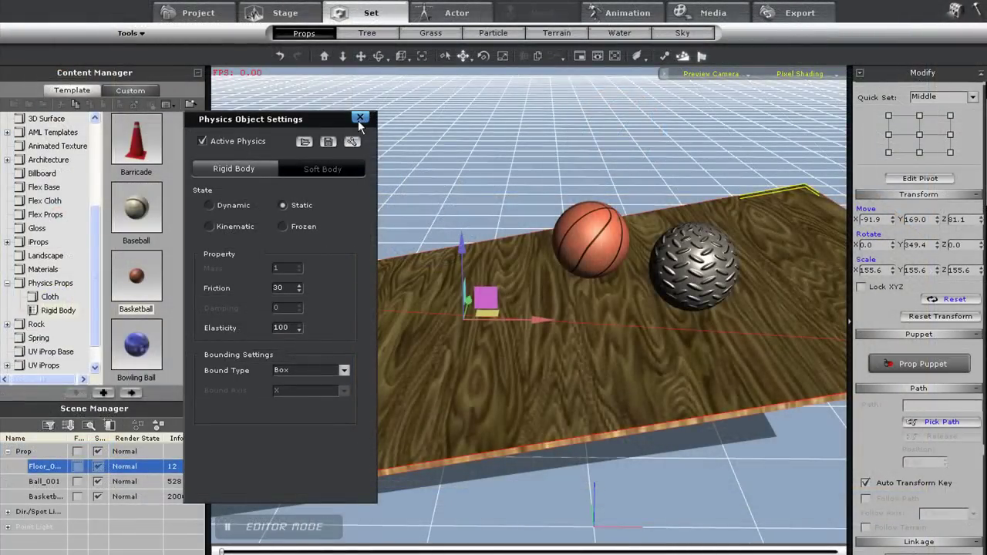
# Step: Move the physics settings window clear of the scene and play the simulation on the tilted floor
pyautogui.moveTo(357, 120); pyautogui.dragTo(156, 125)
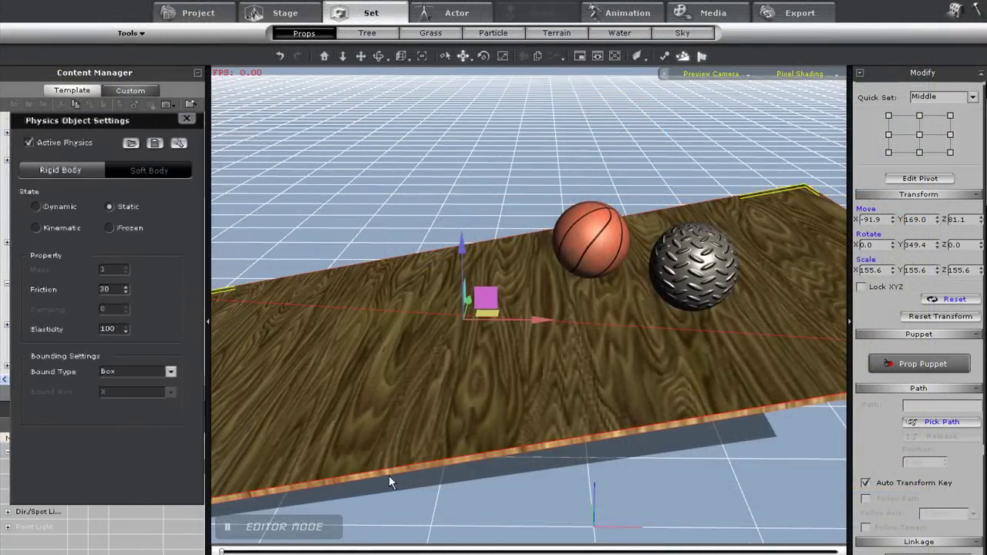
pyautogui.press('space')
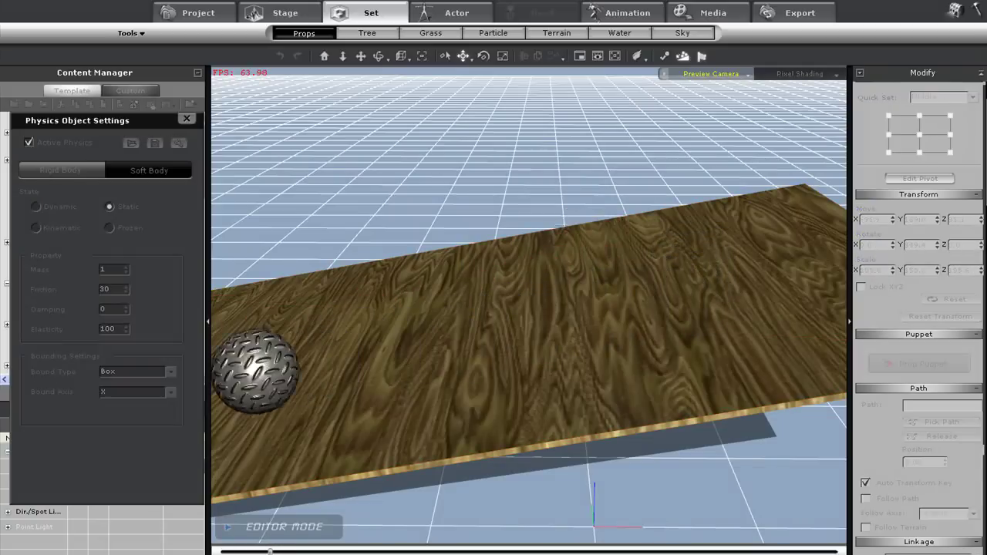
pyautogui.press('space')
# Step: Set the metal-textured ball's Friction to 0 and play the simulation on the ramp
pyautogui.click(680, 272)
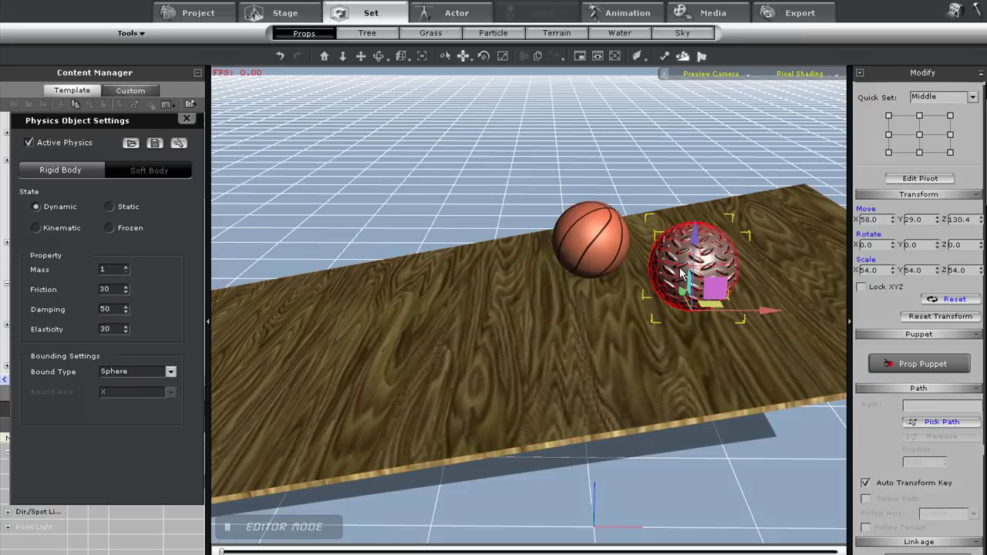
pyautogui.doubleClick(114, 289)
pyautogui.write('0')
pyautogui.press('space')
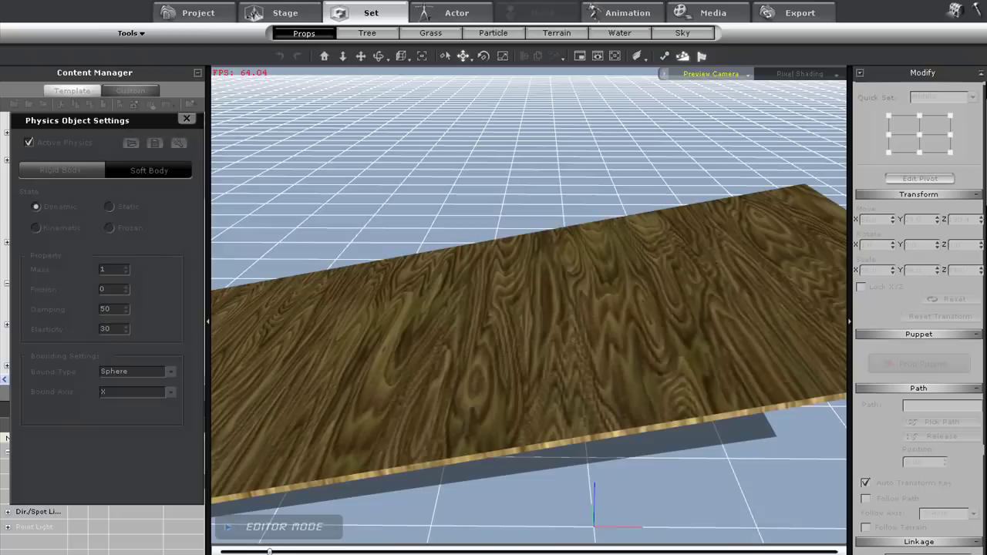
# Step: Set the metal-textured ball's Friction to 100 and replay the simulation on the ramp
pyautogui.press('space')
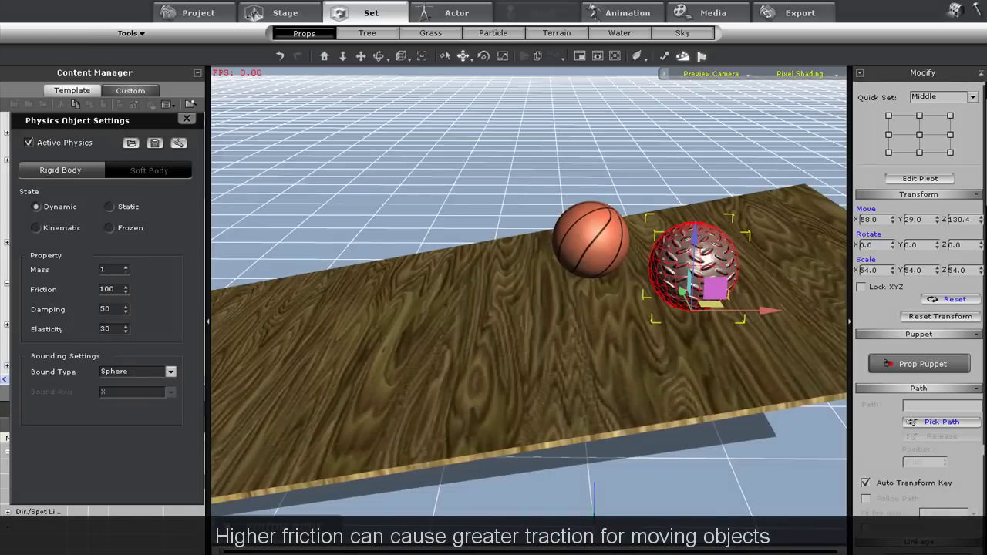
pyautogui.press('space')
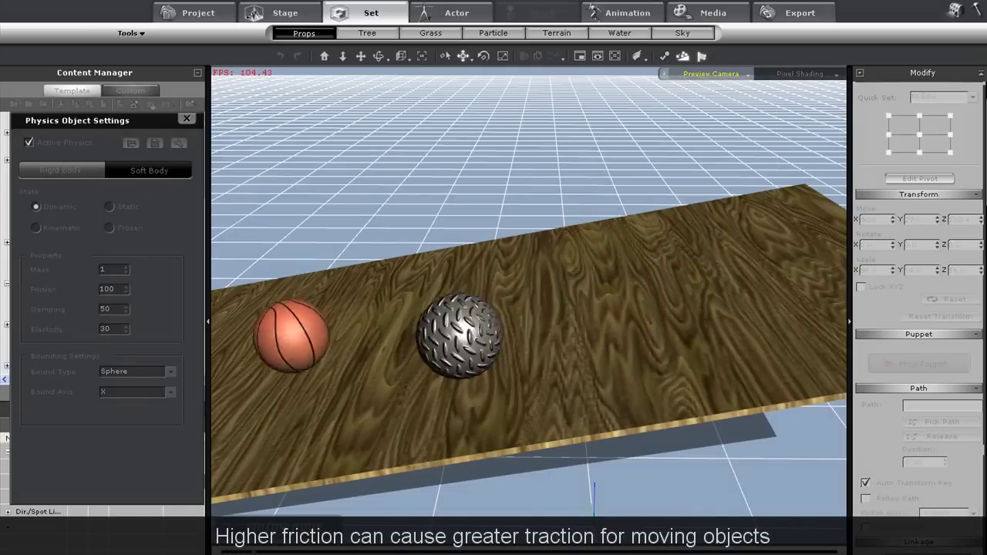
pyautogui.press('space')
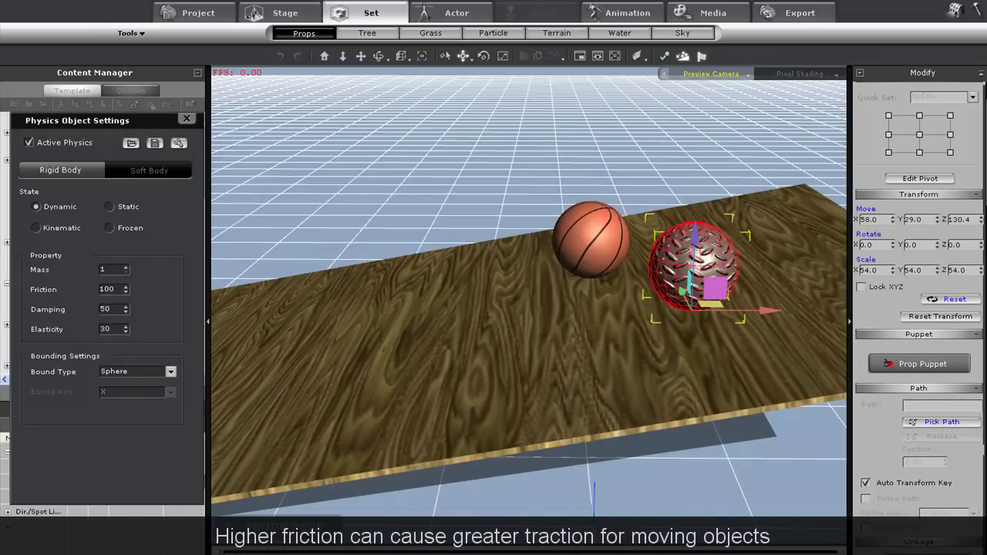
pyautogui.press('x')
pyautogui.moveTo(377, 434); pyautogui.dragTo(489, 471)
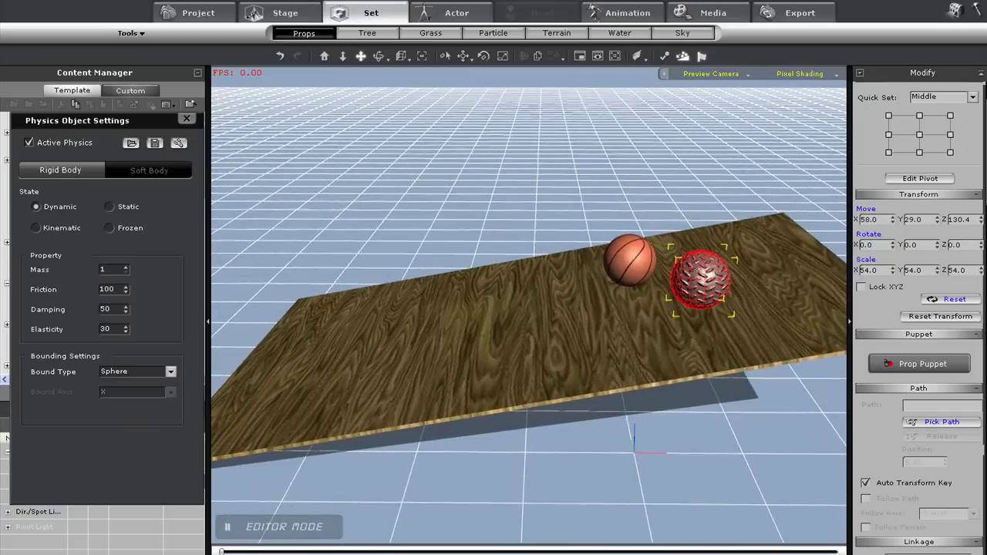
pyautogui.press('space')
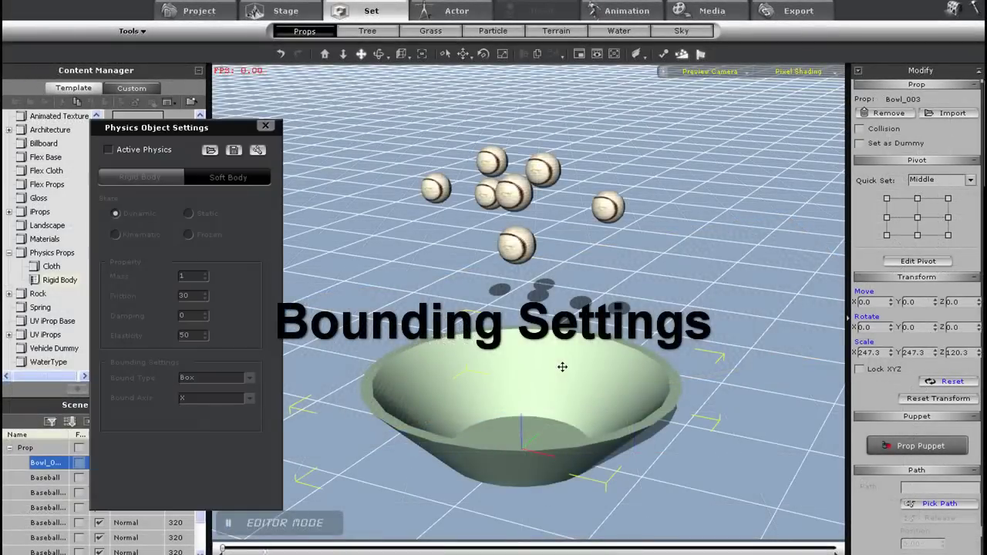
# Step: Activate rigid-body physics on the bowl, set its state to Static, and play the ball drop with Box bounding
pyautogui.click(108, 150)
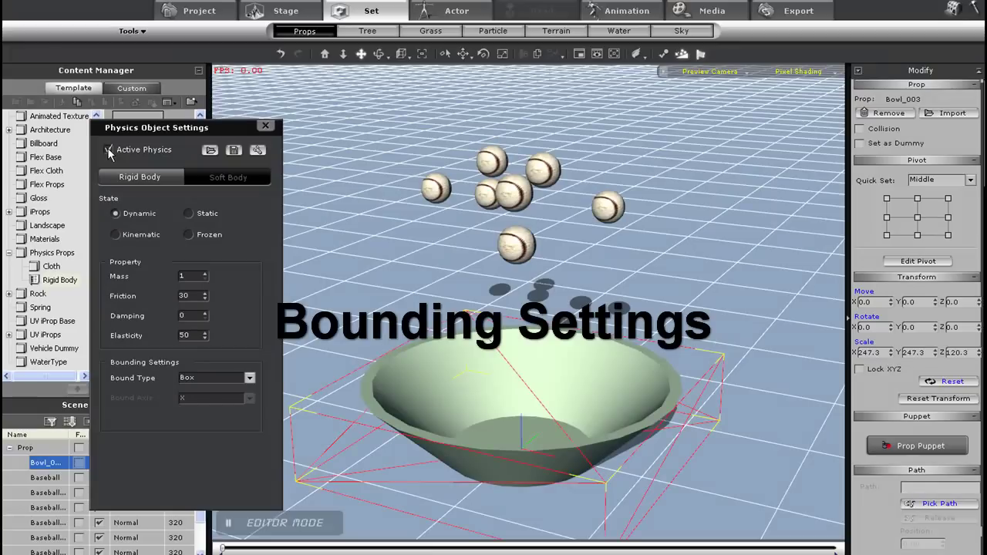
pyautogui.click(189, 214)
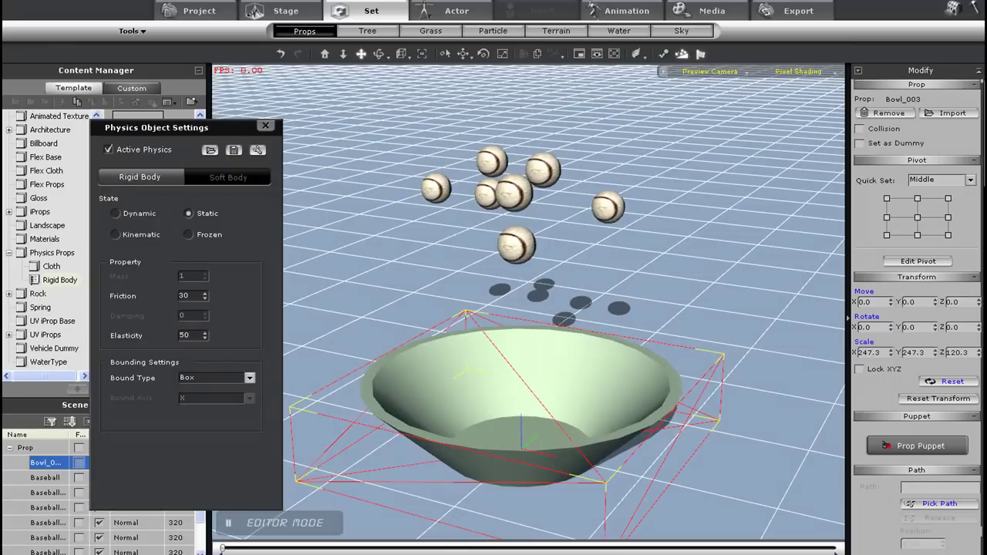
pyautogui.press('space')
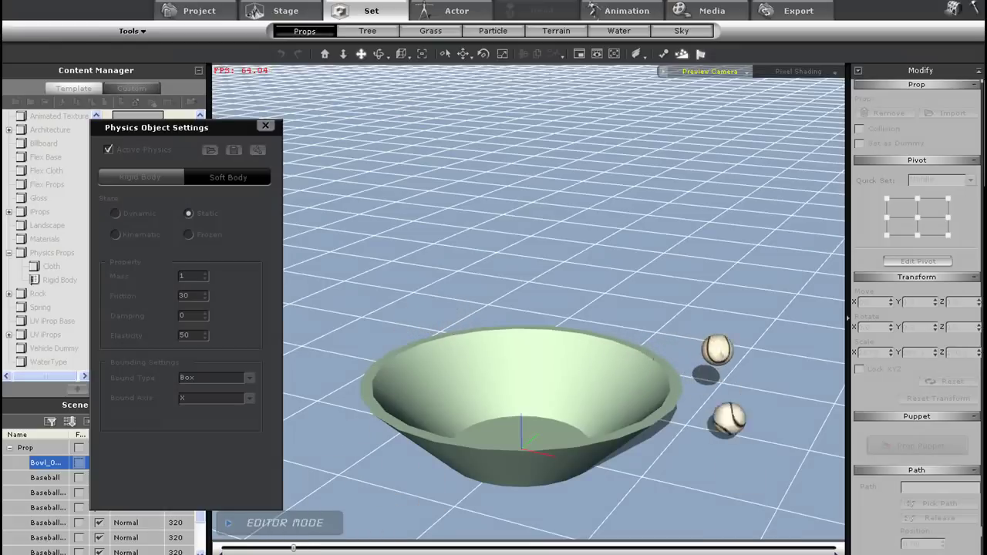
pyautogui.press('space')
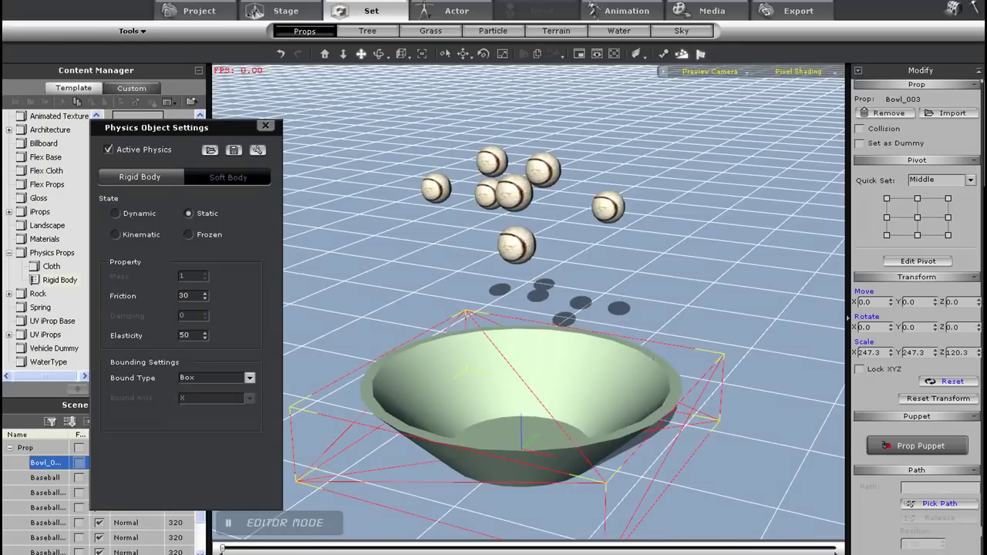
# Step: Set the bowl's Bound Type to Sphere and play the baseball drop
pyautogui.click(249, 379)
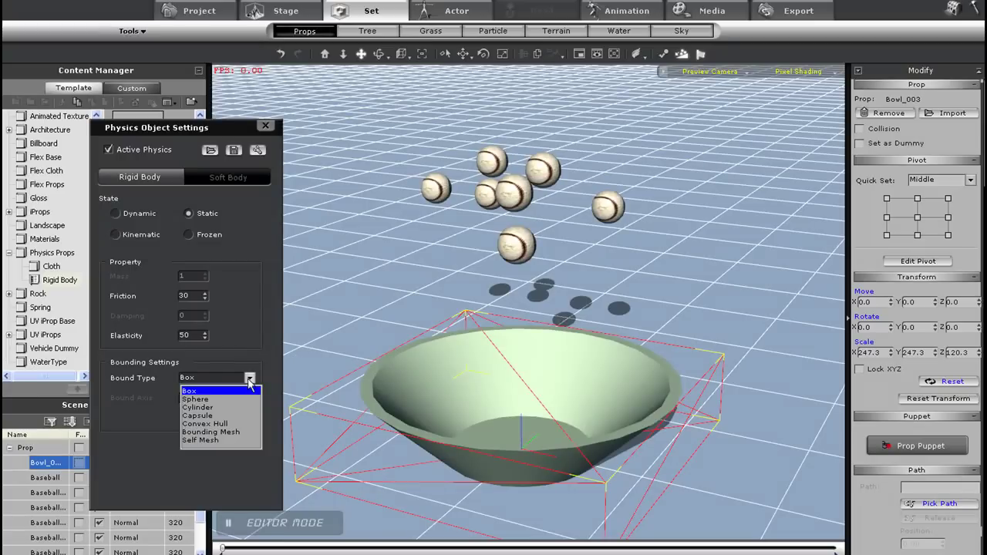
pyautogui.click(237, 400)
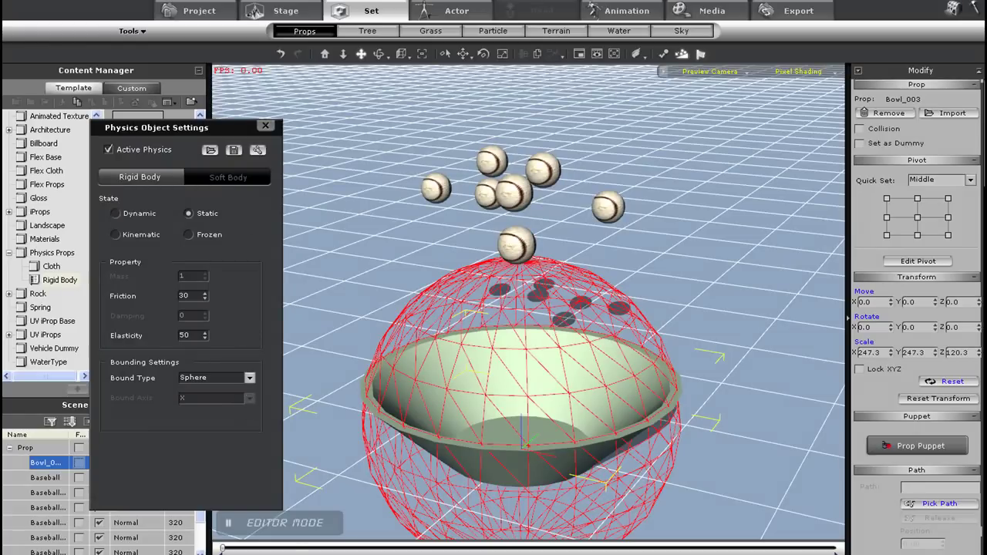
pyautogui.press('space')
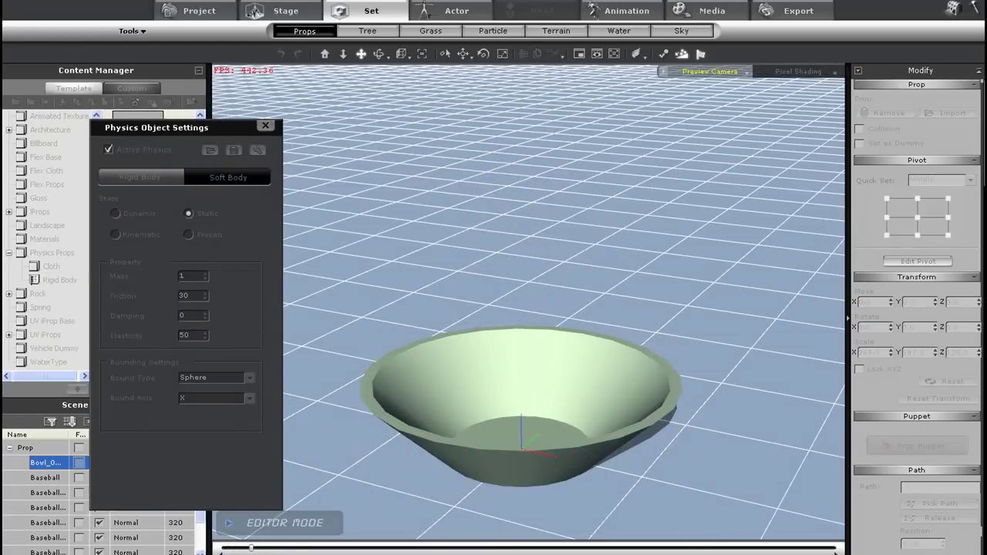
pyautogui.press('space')
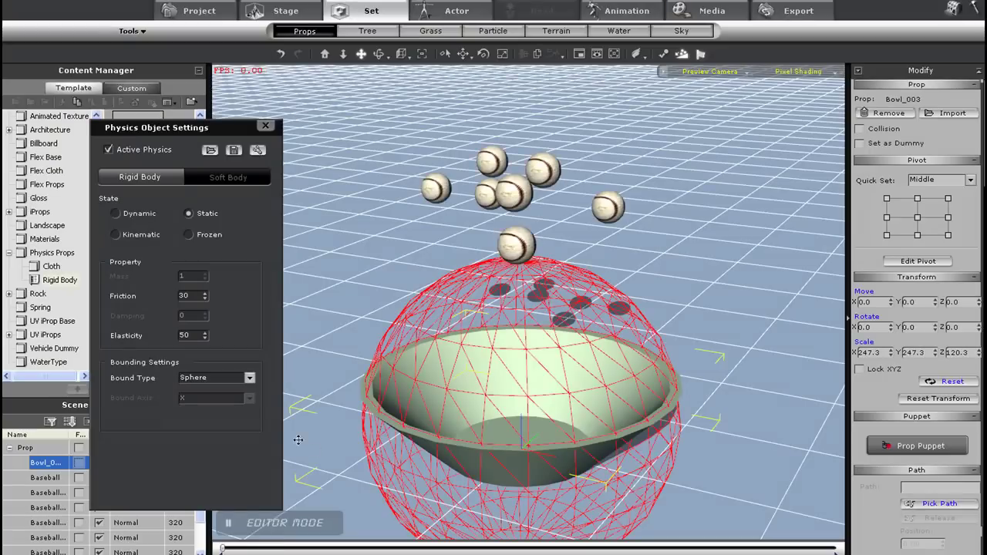
# Step: Set the bowl's Bound Type to Cylinder and play the baseball drop along the X axis bound
pyautogui.click(249, 377)
pyautogui.click(224, 402)
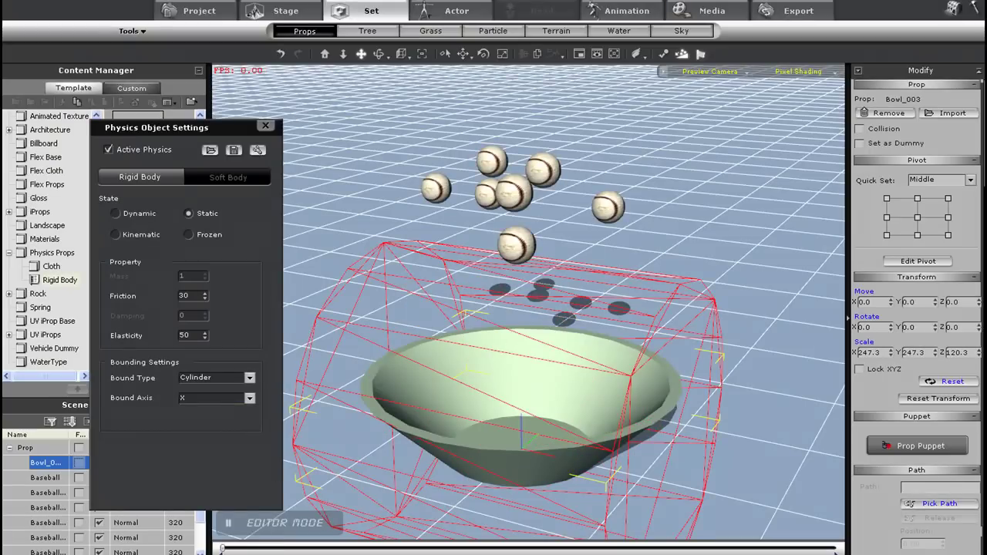
pyautogui.press('space')
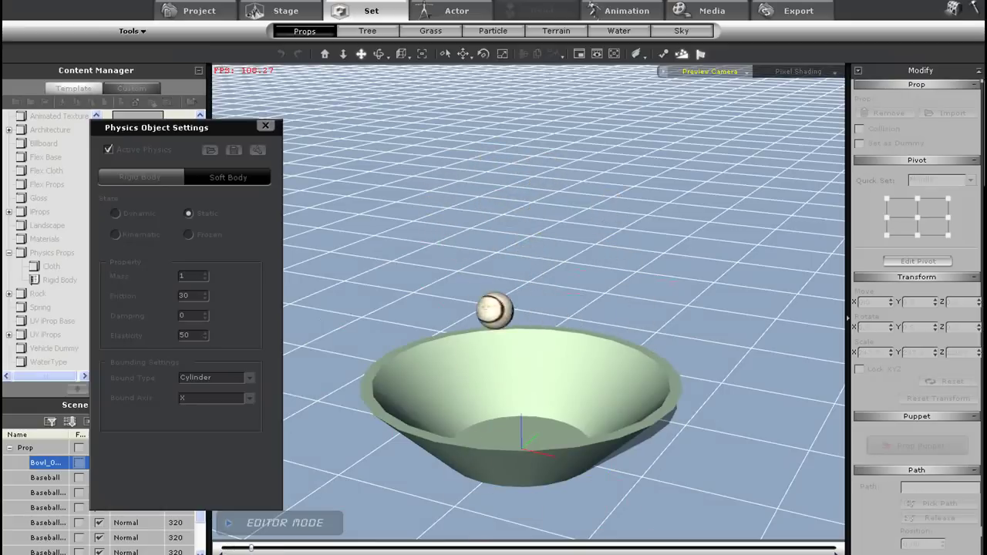
pyautogui.press('space')
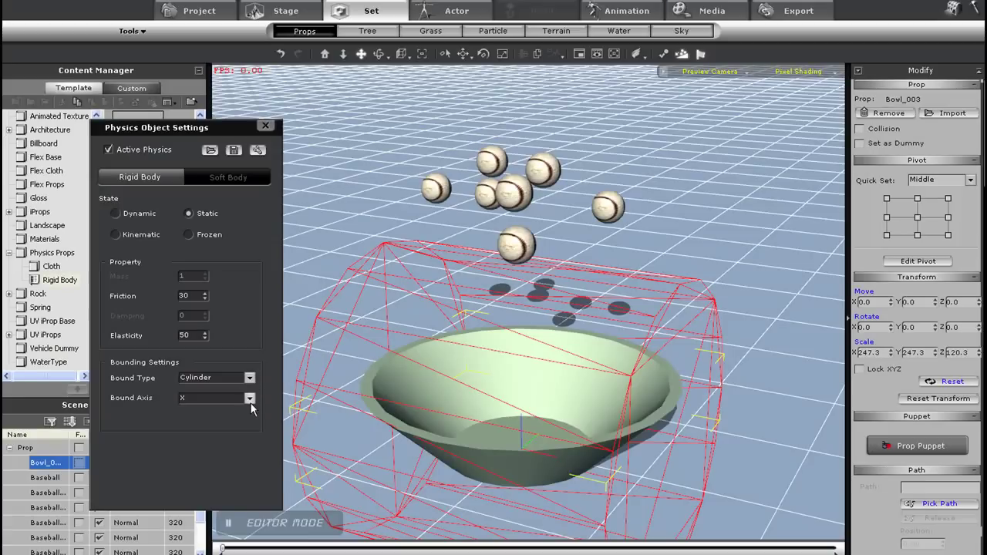
# Step: Try the cylinder bound on the Y axis, set its Bound Axis to Z, and play the baseball drop
pyautogui.click(249, 398)
pyautogui.click(236, 418)
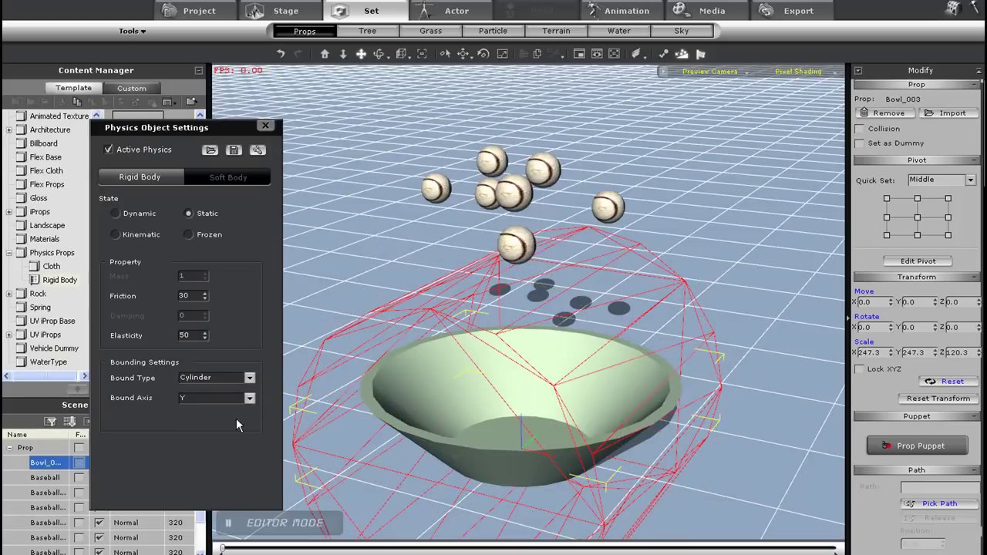
pyautogui.click(249, 398)
pyautogui.click(229, 430)
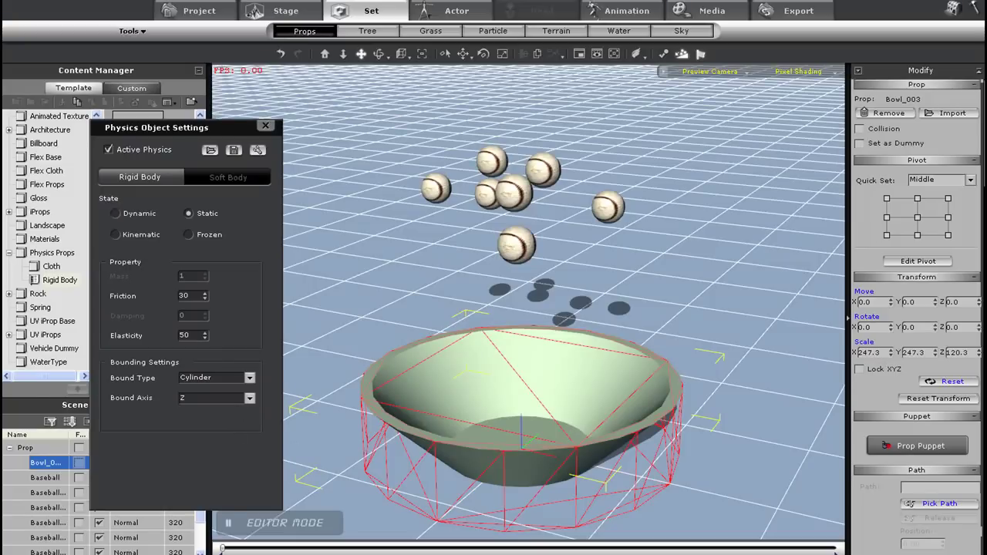
pyautogui.press('space')
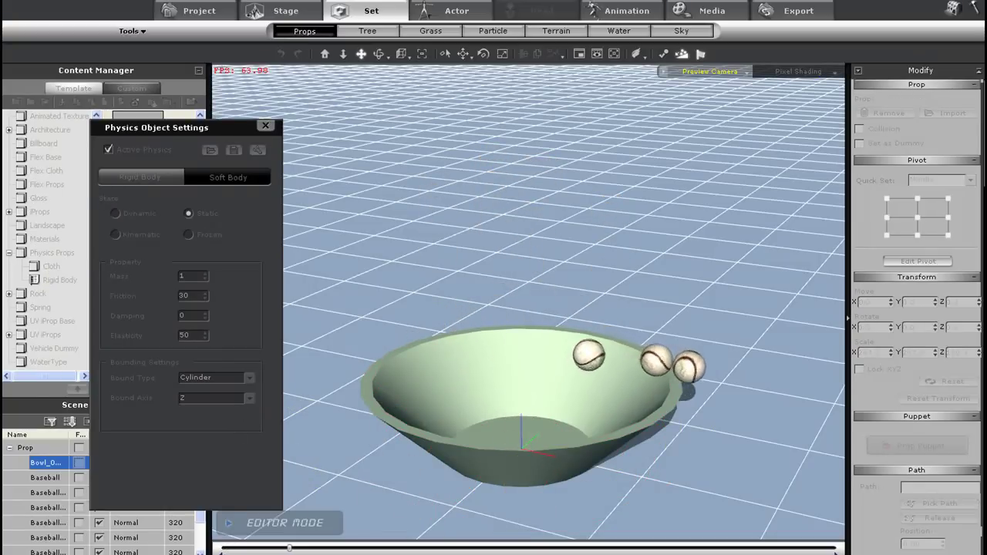
pyautogui.press('space')
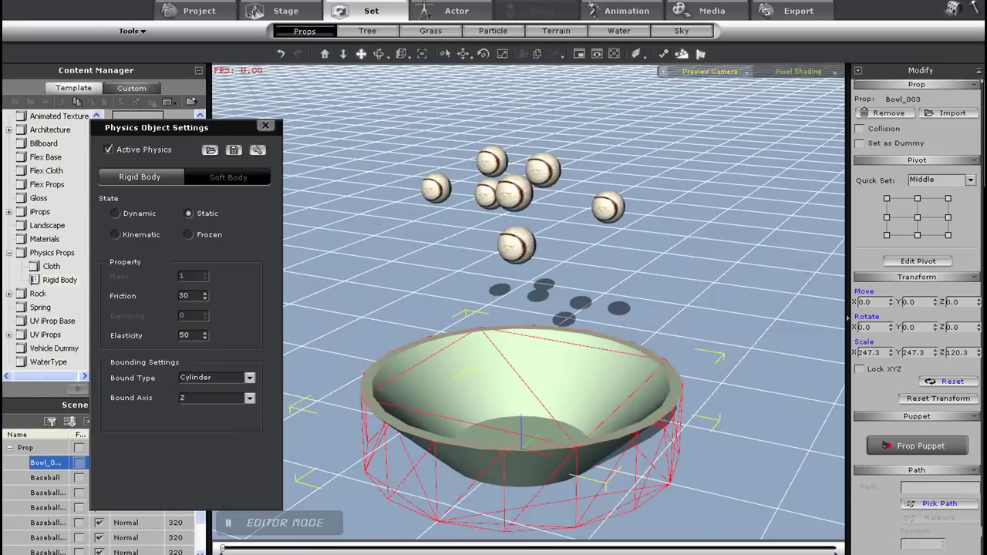
# Step: Preview the bowl's Self Mesh bounding and switch its Bound Type to Bounding Mesh
pyautogui.click(250, 379)
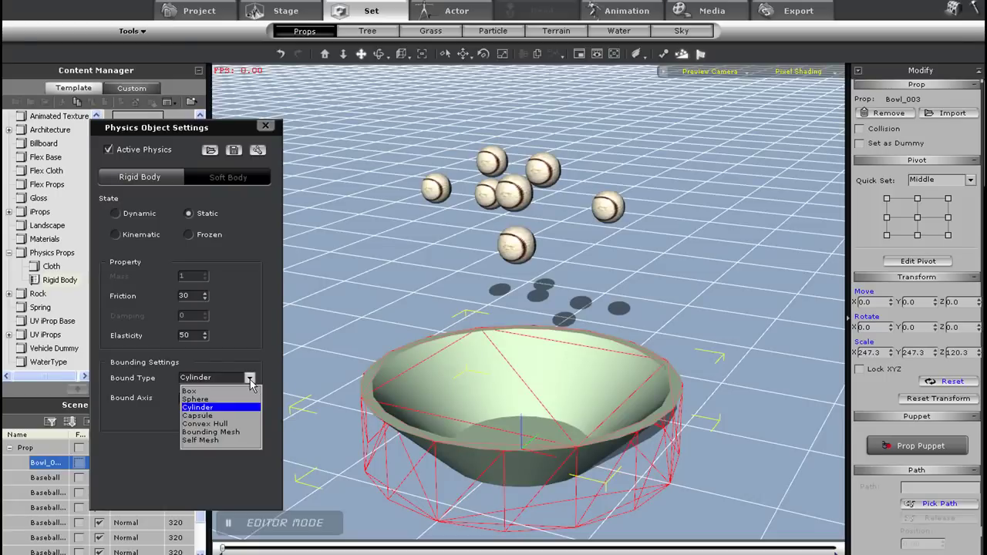
pyautogui.click(201, 440)
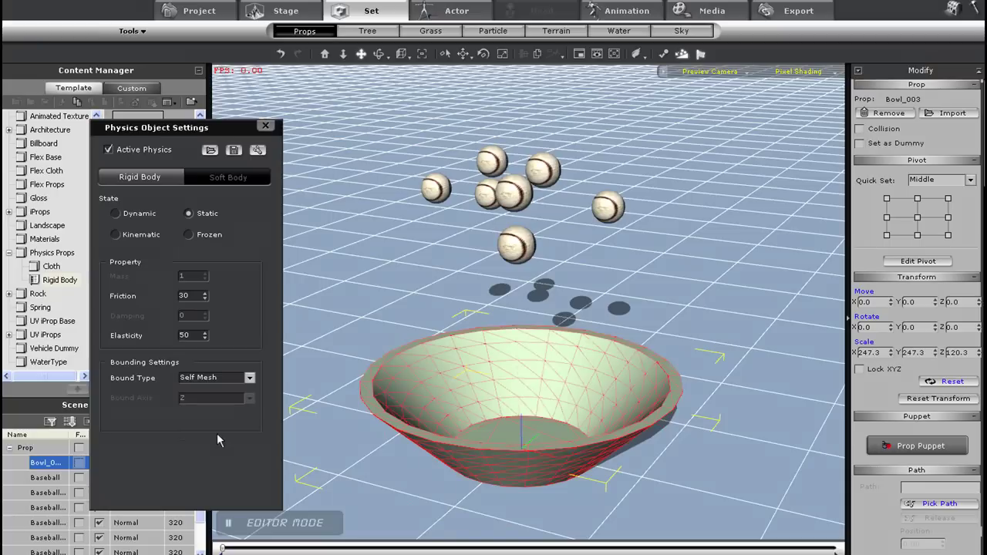
pyautogui.click(250, 379)
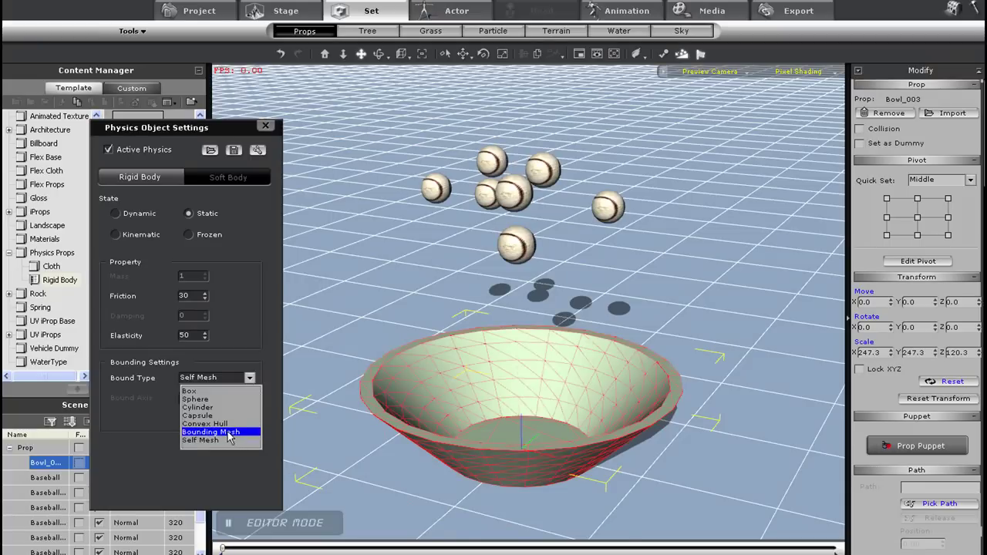
pyautogui.click(227, 431)
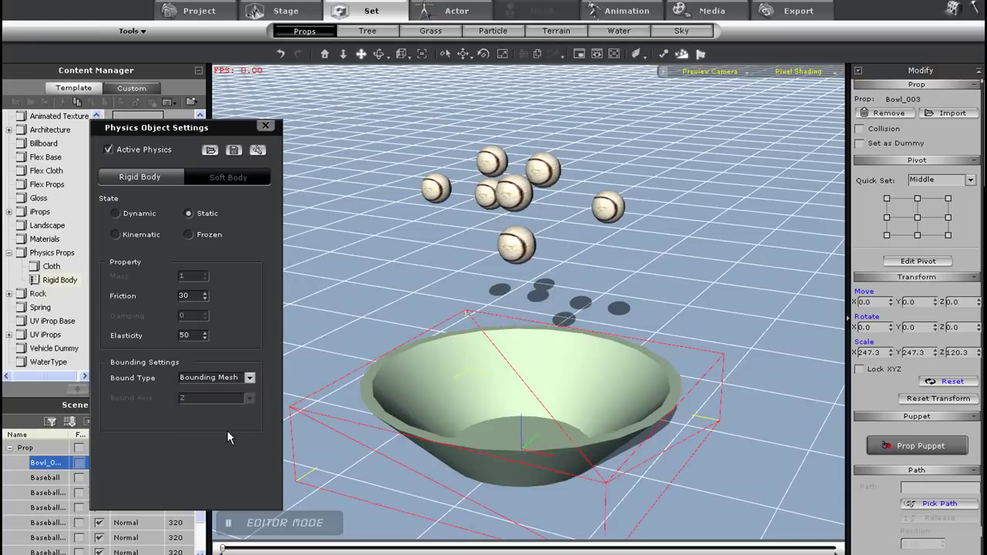
# Step: Set the bowl's Bound Type to Convex Hull, play the baseball drop, and inspect the hull on the bowl
pyautogui.click(251, 378)
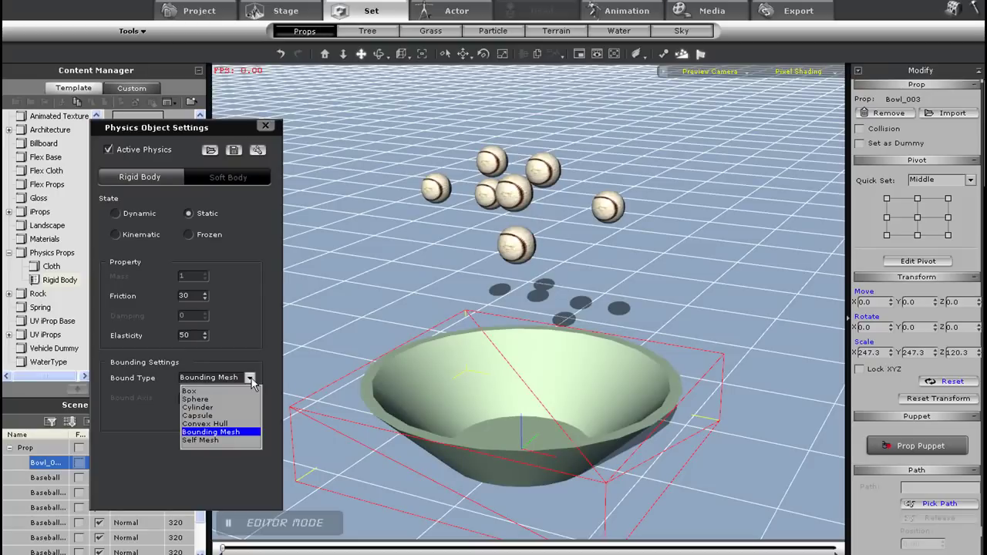
pyautogui.click(229, 424)
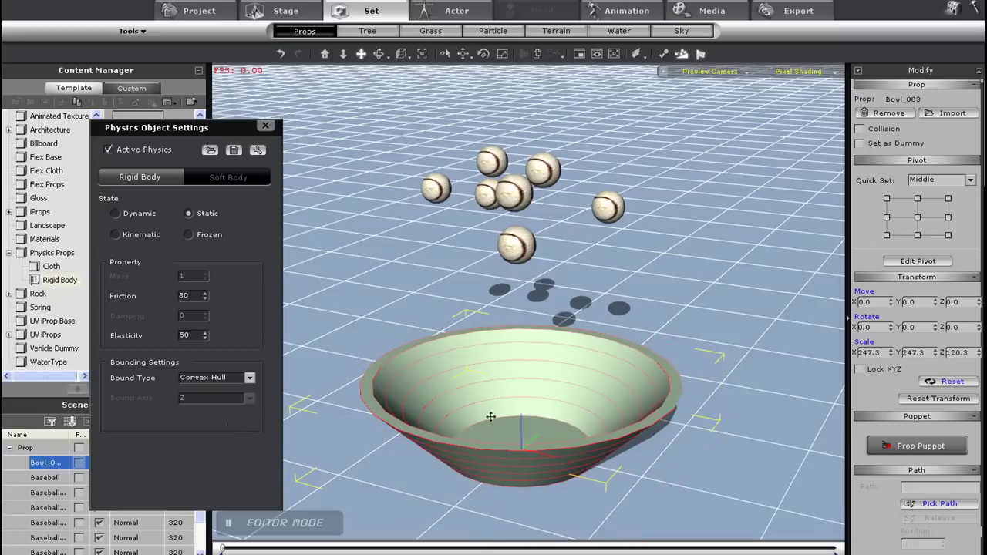
pyautogui.press('space')
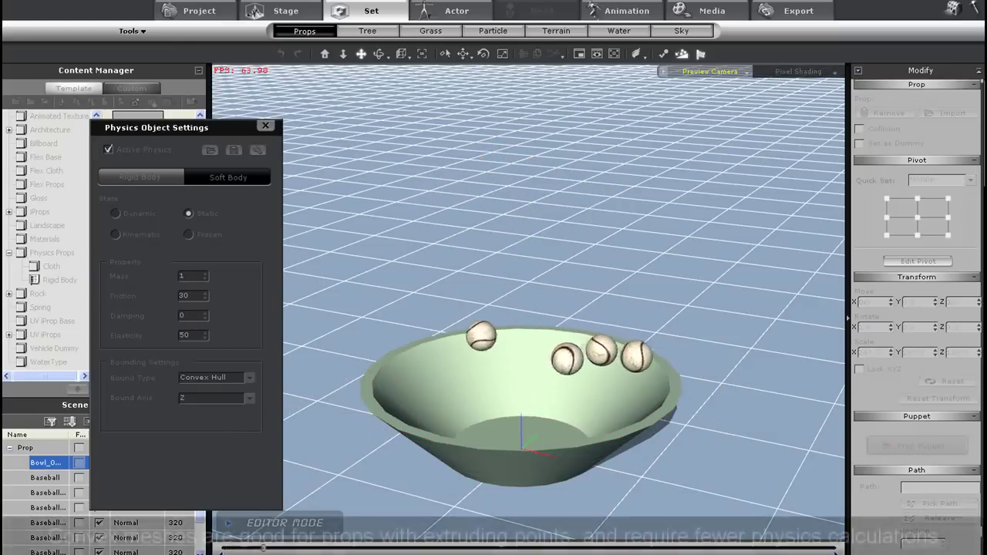
pyautogui.press('space')
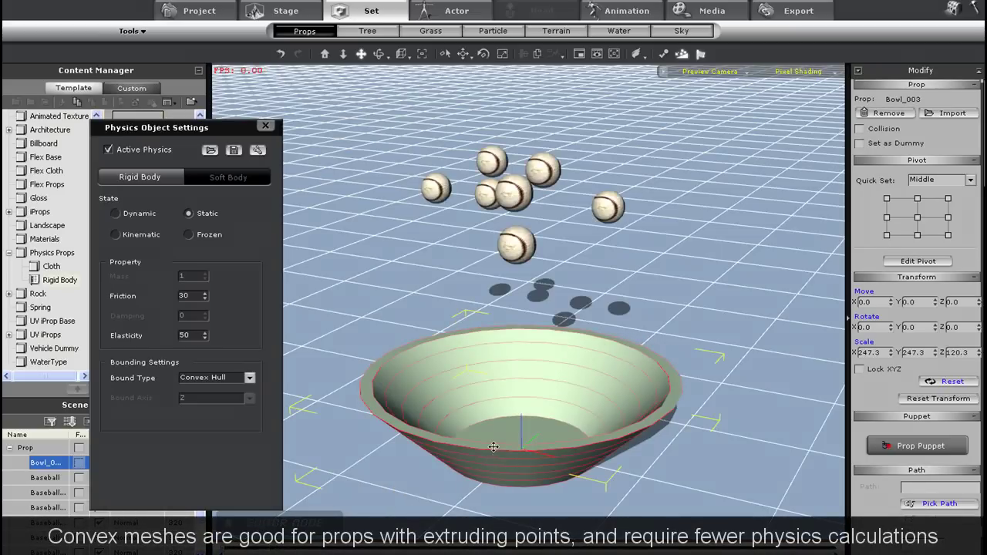
pyautogui.moveTo(537, 449); pyautogui.dragTo(520, 485, button='middle')
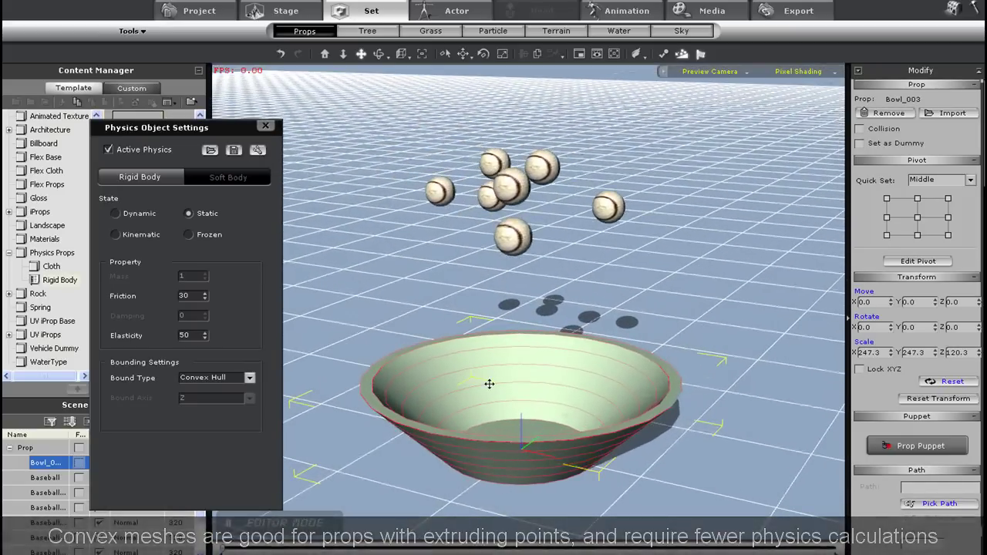
pyautogui.moveTo(489, 384); pyautogui.dragTo(487, 395, button='middle')
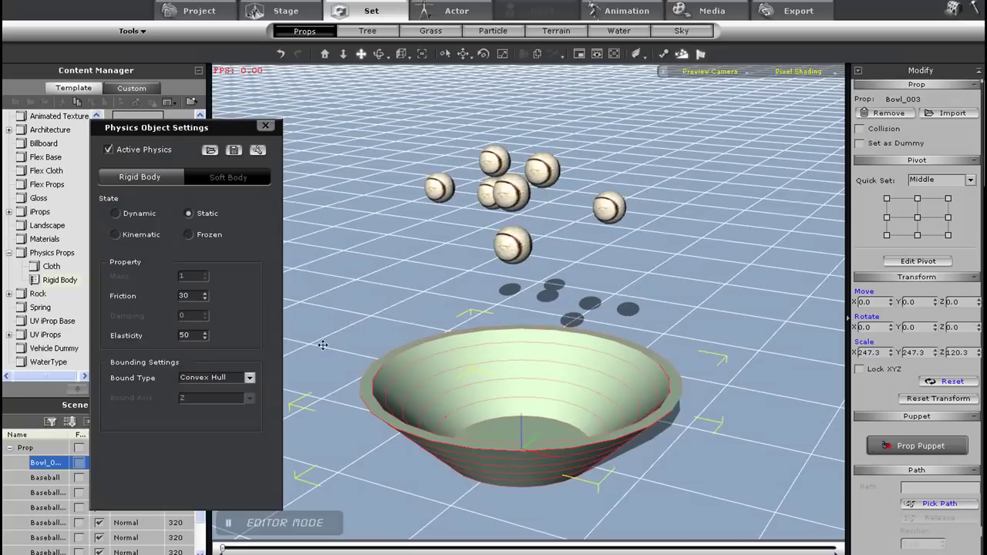
# Step: Set the bowl's Bound Type to Self Mesh after trying Bounding Mesh again, and play the baseball drop
pyautogui.click(249, 377)
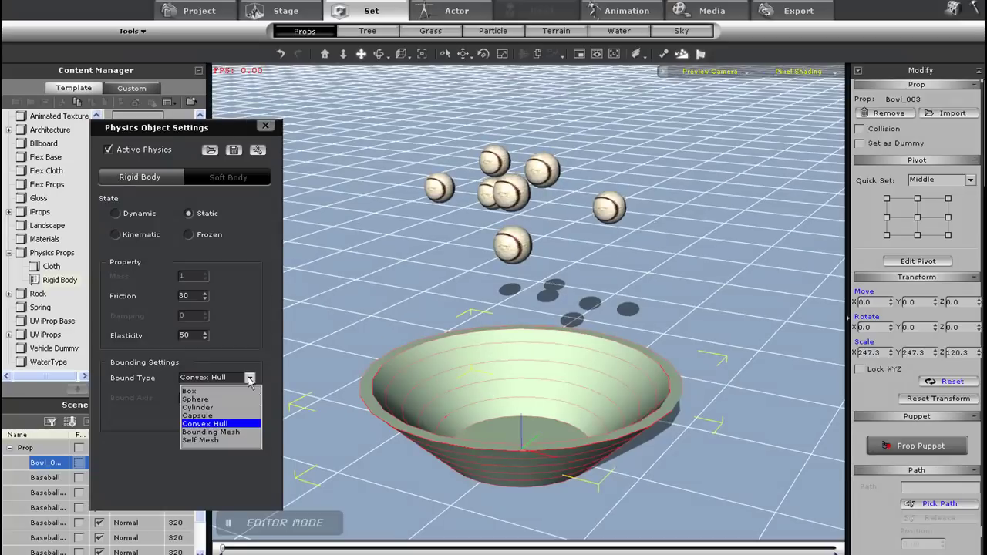
pyautogui.click(220, 432)
pyautogui.click(249, 377)
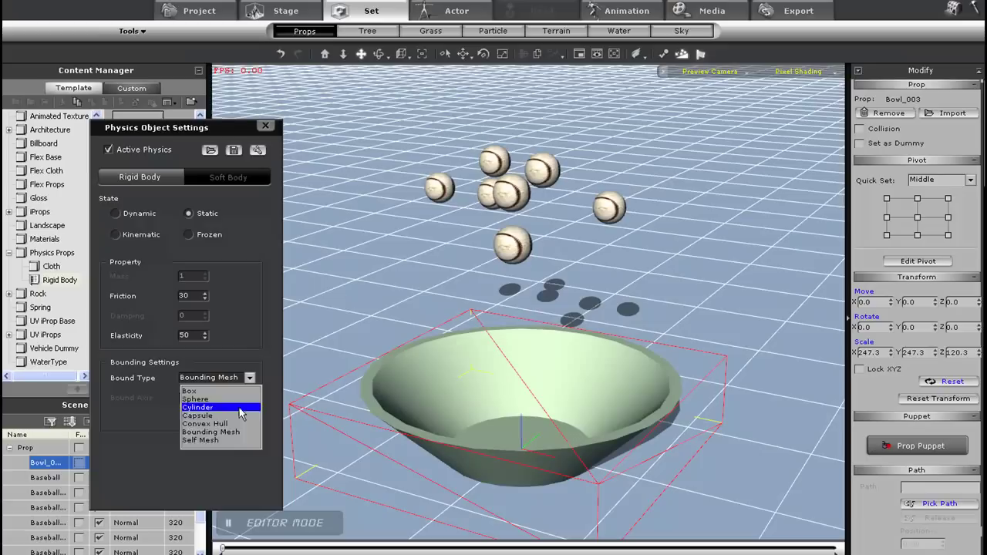
pyautogui.click(229, 441)
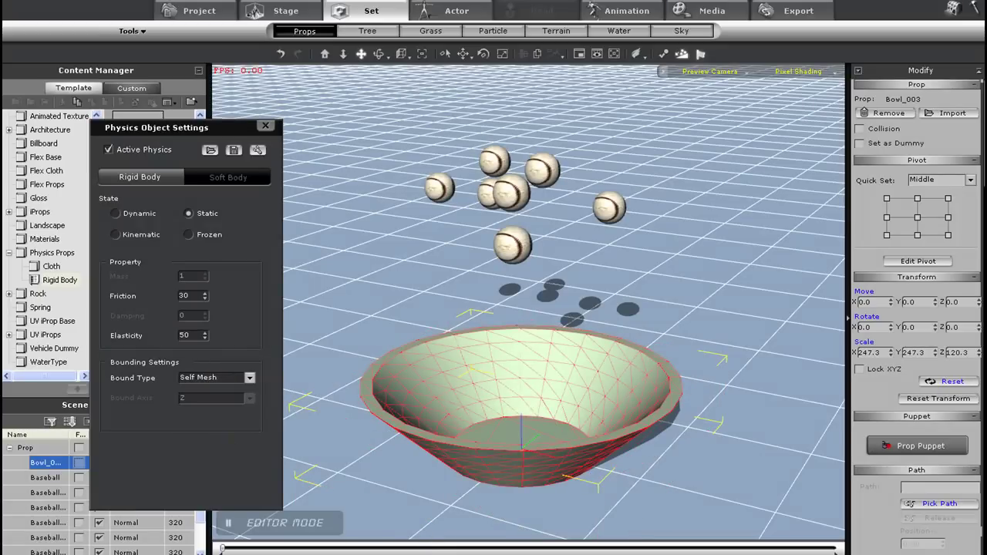
pyautogui.press('space')
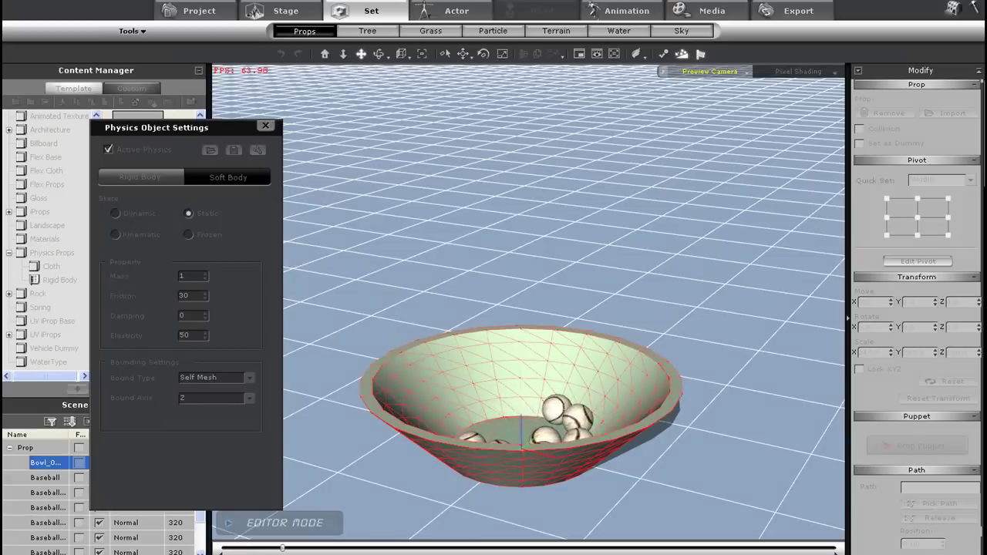
pyautogui.press(',')
pyautogui.press('space')
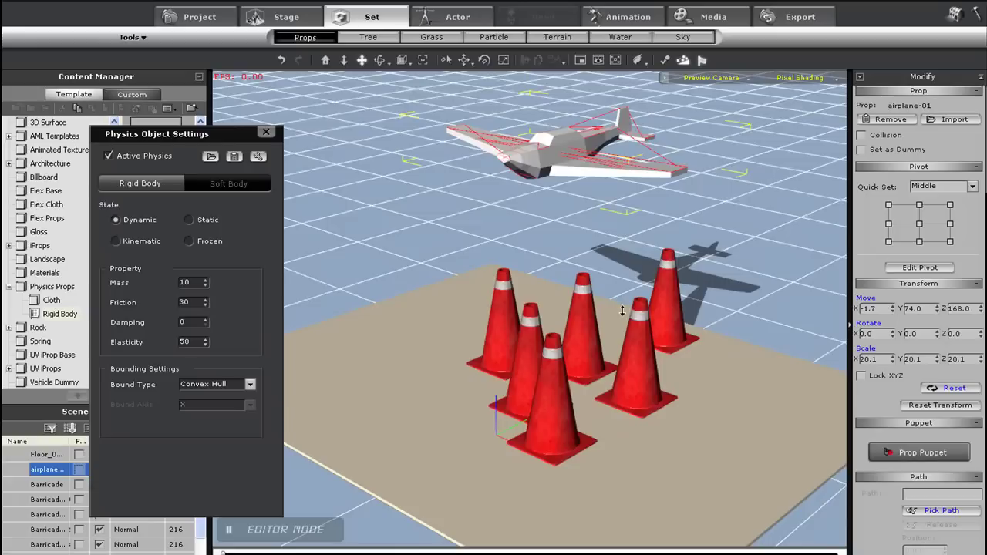
# Step: Choose Convex Hull as the frontmost traffic cone's Bound Type and display the scene in Wireframe shading
pyautogui.click(557, 390)
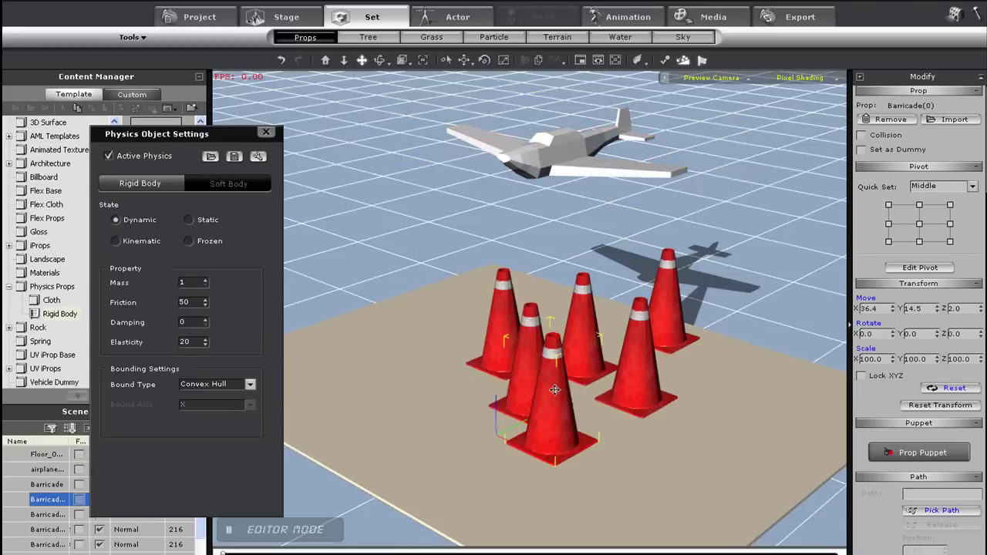
pyautogui.click(251, 383)
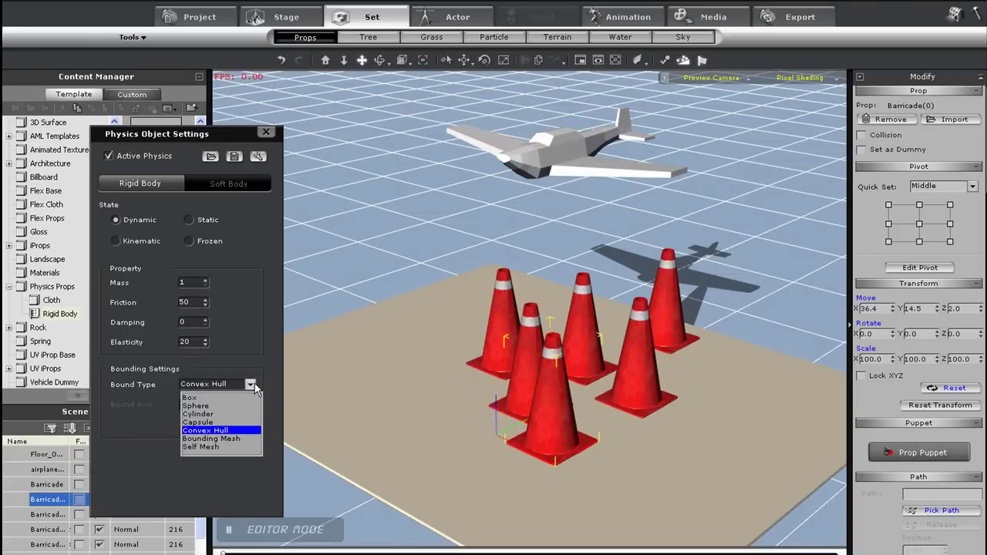
pyautogui.click(231, 430)
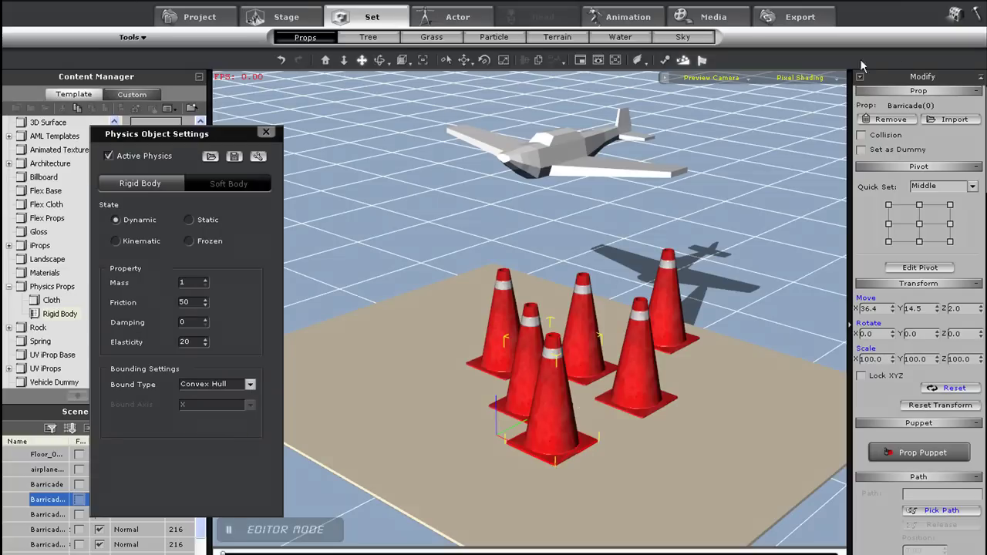
pyautogui.click(802, 78)
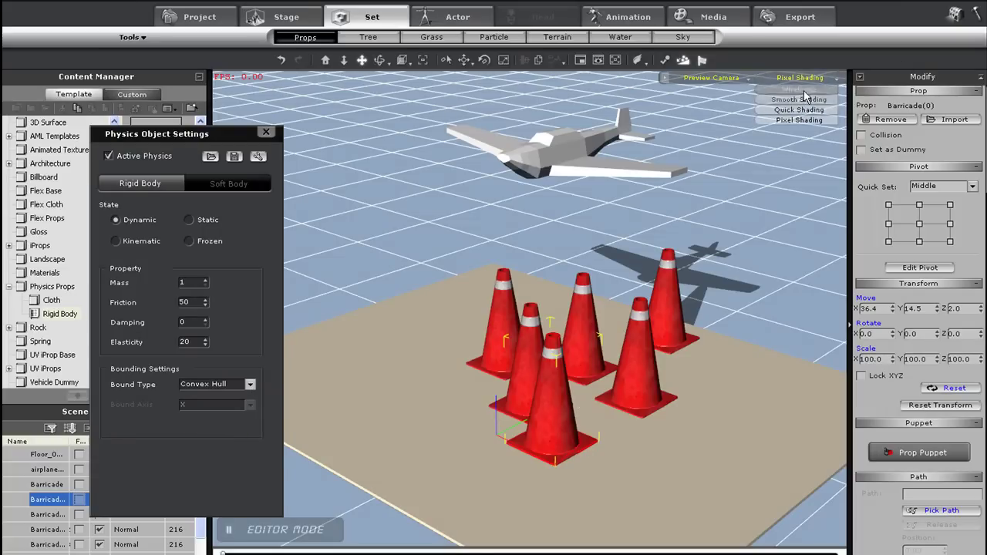
pyautogui.click(804, 90)
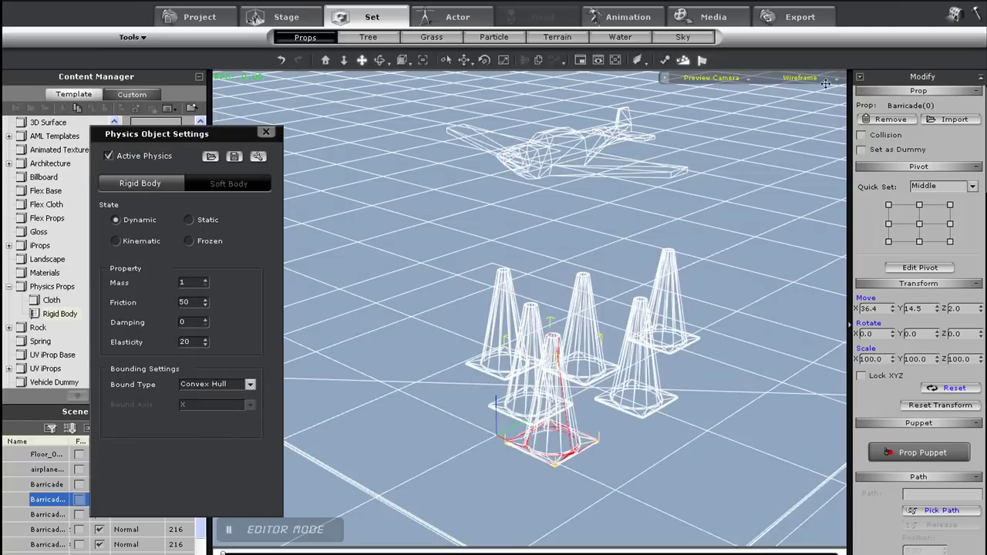
# Step: Display the scene in Pixel Shading, then select the airplane and play its drop onto the traffic cones, resetting the simulation to the start
pyautogui.click(830, 81)
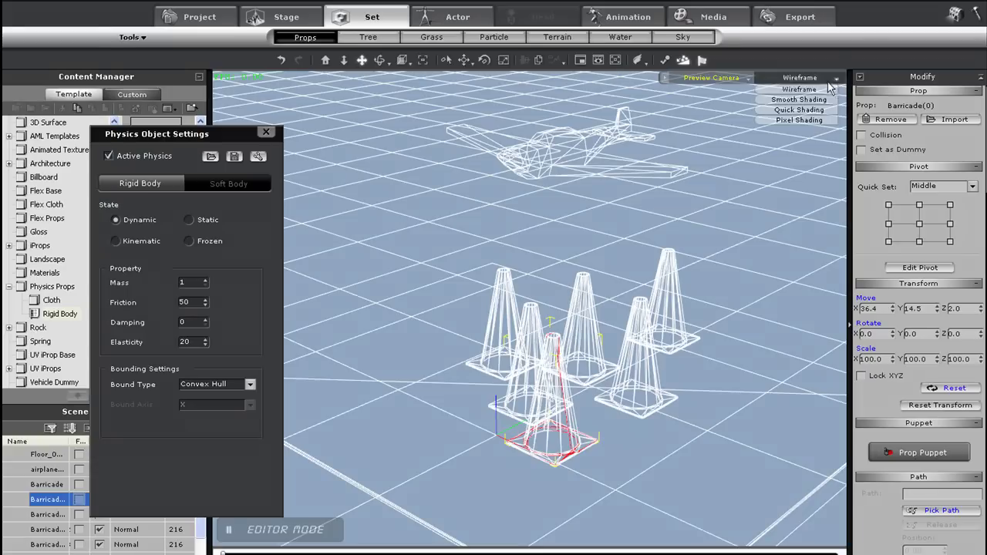
pyautogui.click(803, 121)
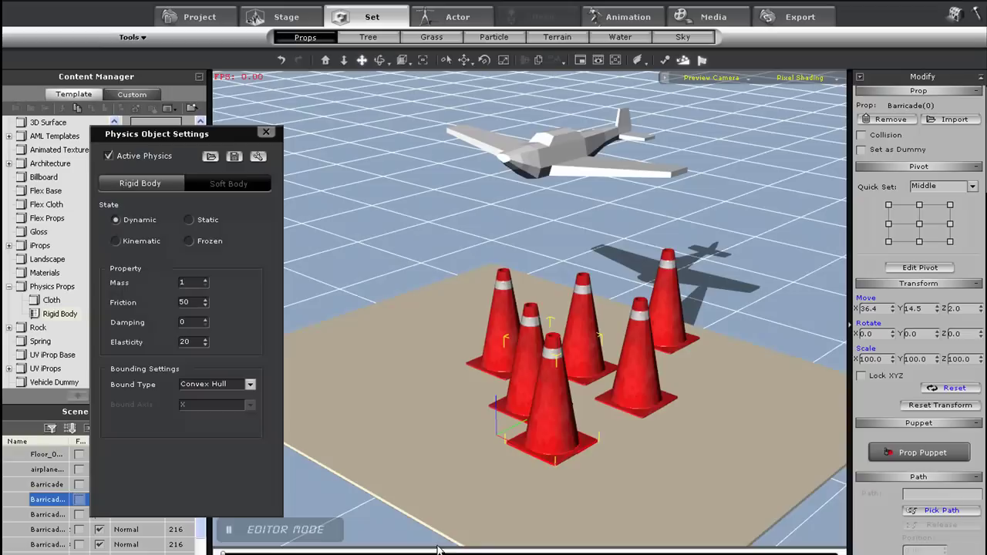
pyautogui.click(563, 164)
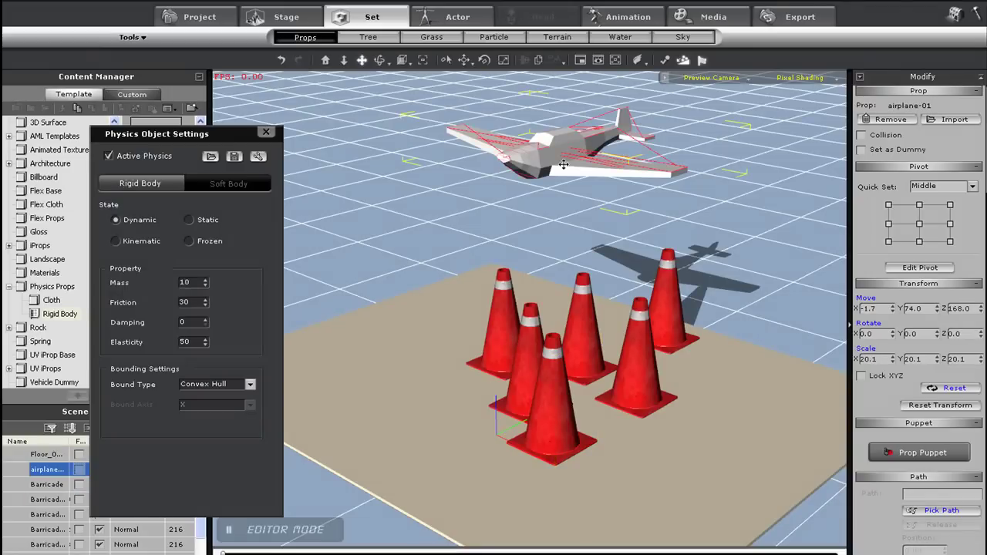
pyautogui.press('space')
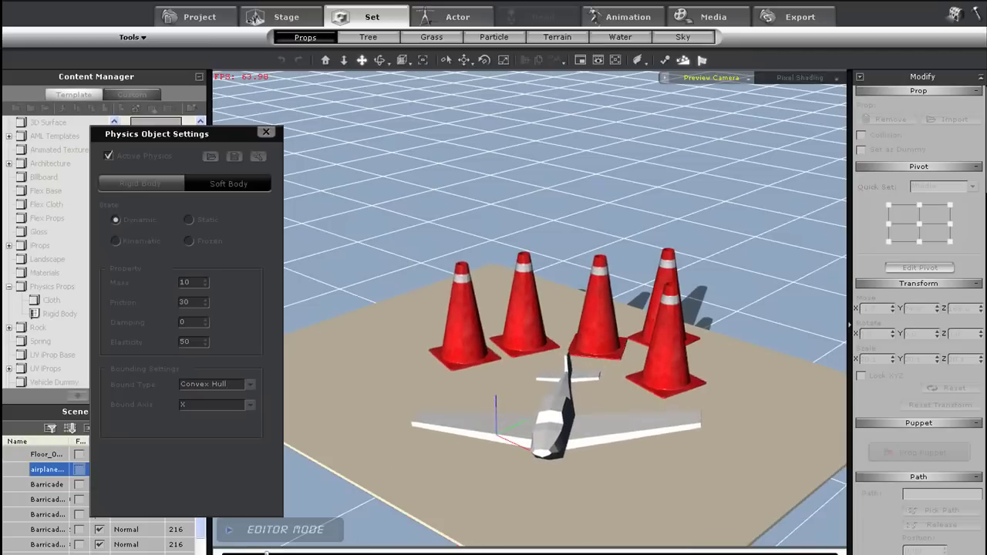
pyautogui.click(251, 554)
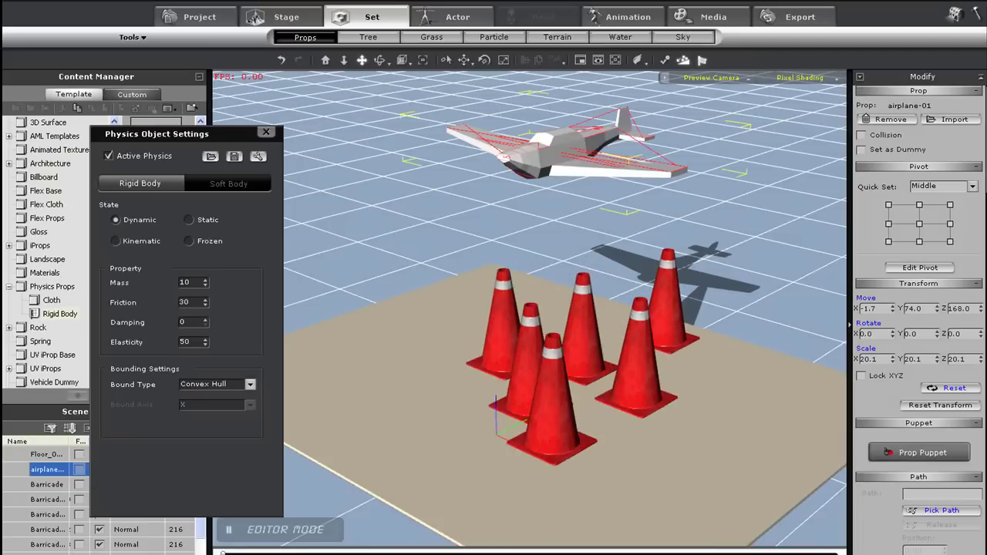
# Step: Set the airplane's Mass to 100, play its drop onto the traffic cones, and stop the simulation
pyautogui.doubleClick(193, 284)
pyautogui.write('100')
pyautogui.press('space')
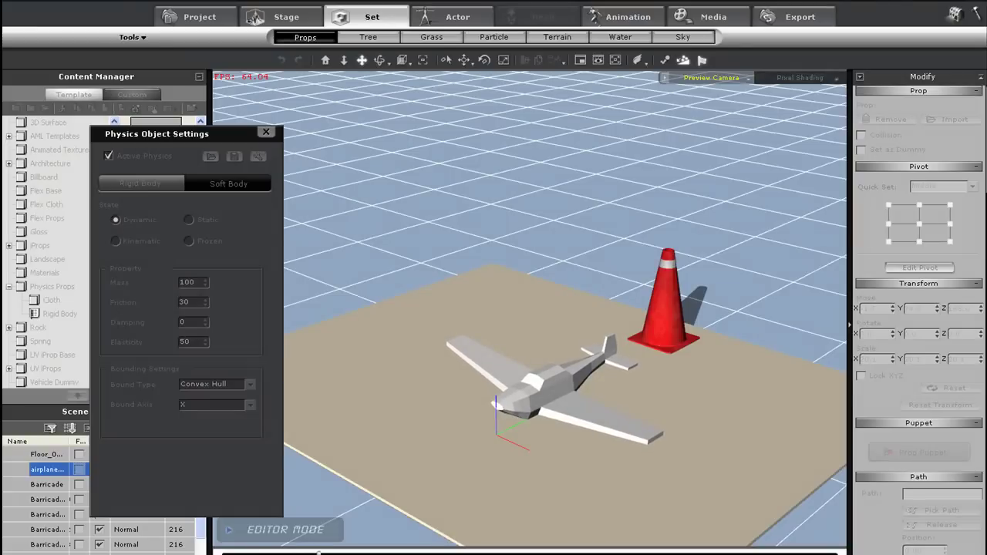
pyautogui.press('space')
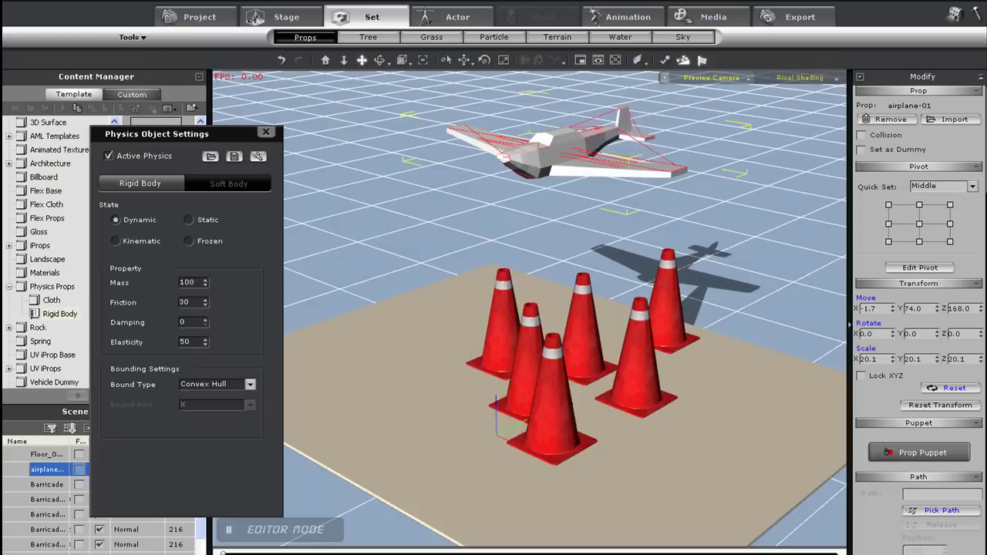
# Step: Set the airplane's Mass to 5, replay the drop onto the traffic cones, and stop the simulation
pyautogui.doubleClick(189, 282)
pyautogui.write('5')
pyautogui.press('space')
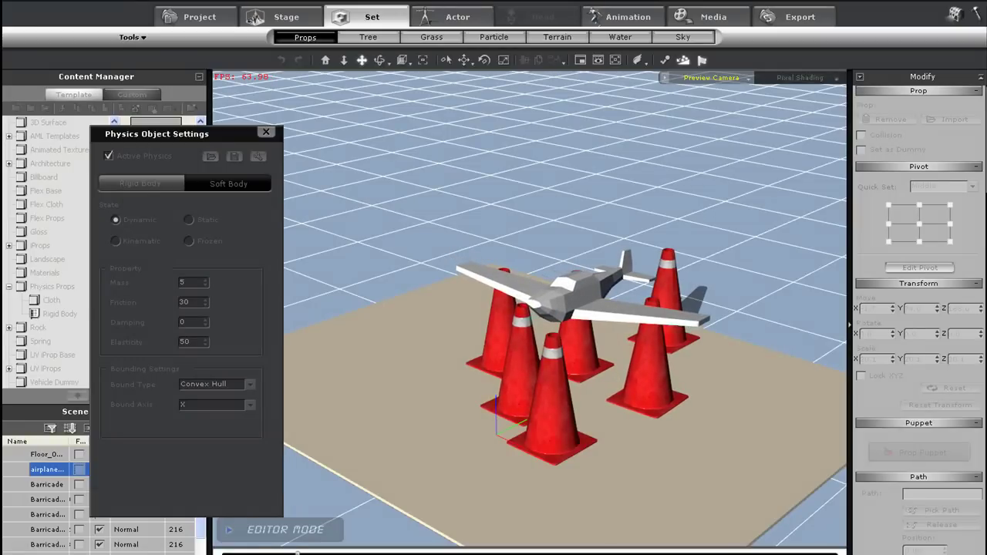
pyautogui.press('space')
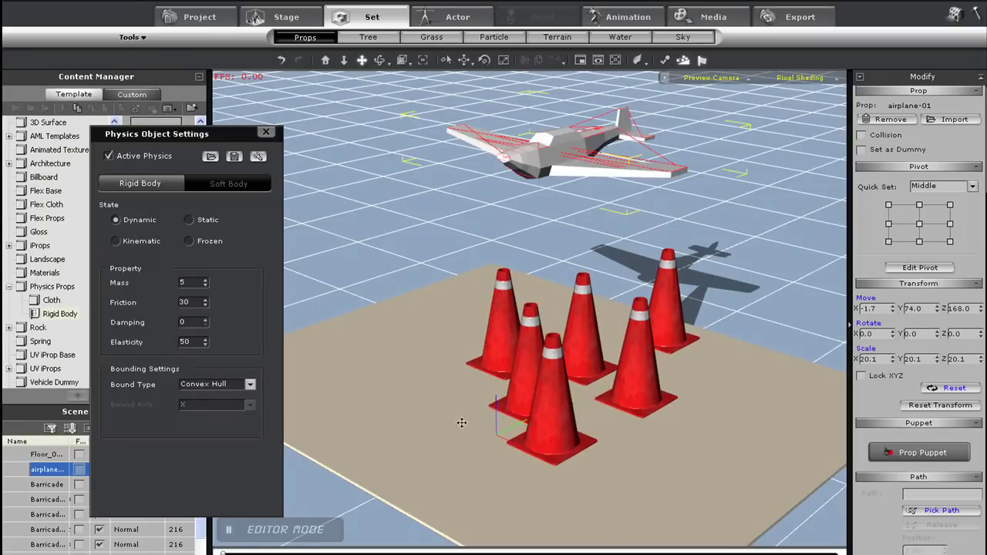